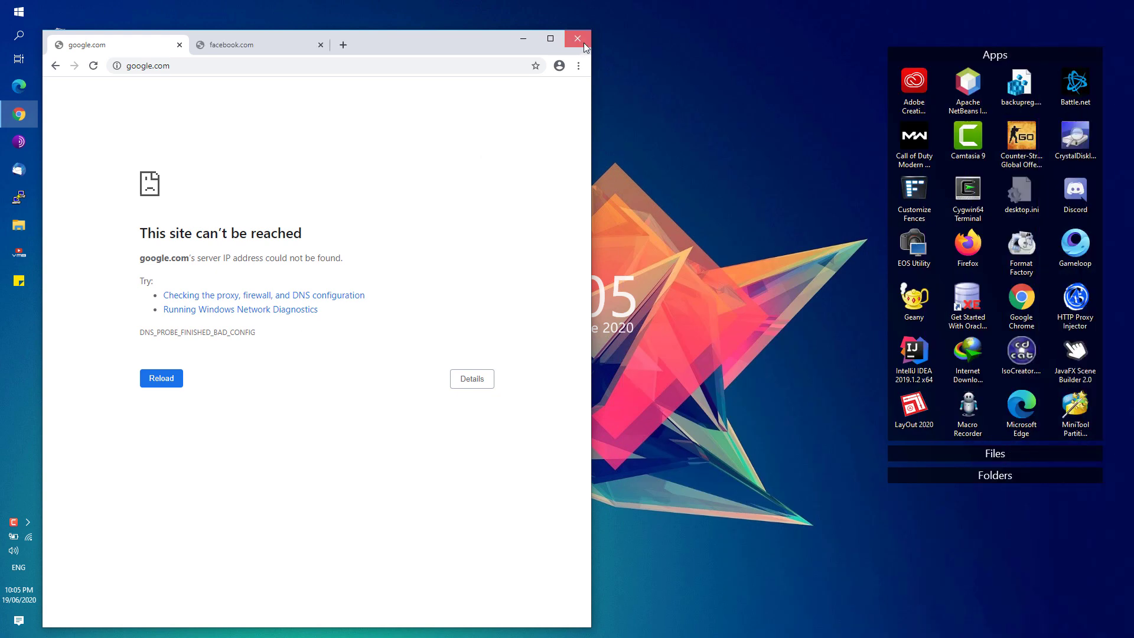
Step: Close the browser window showing the unreachable site and open Task Manager
click(583, 43)
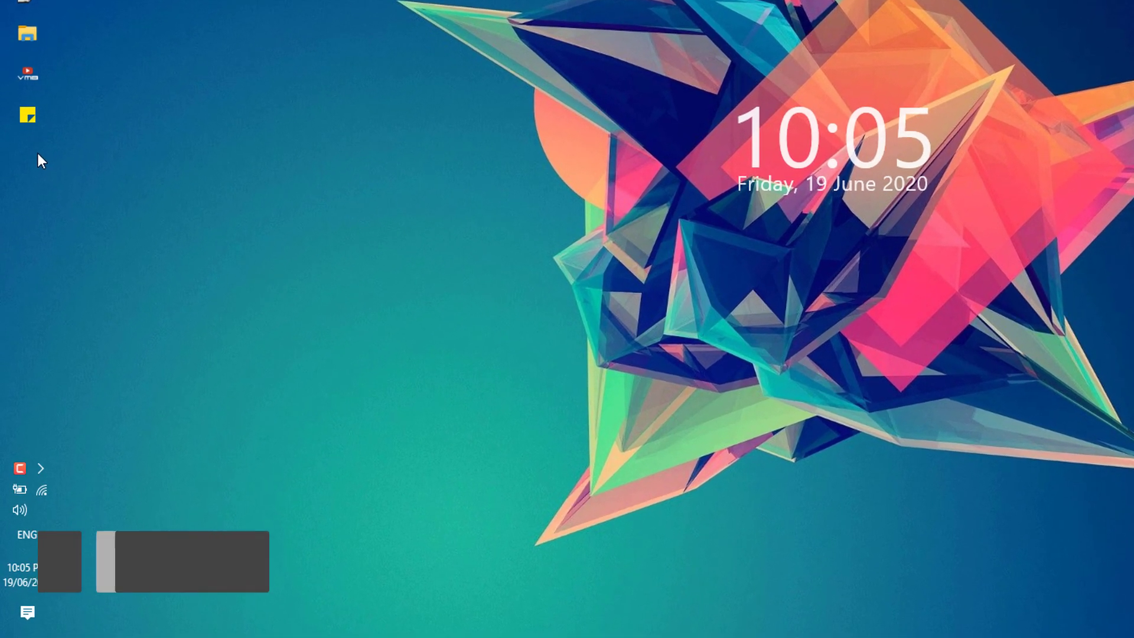
right_click(37, 159)
click(82, 475)
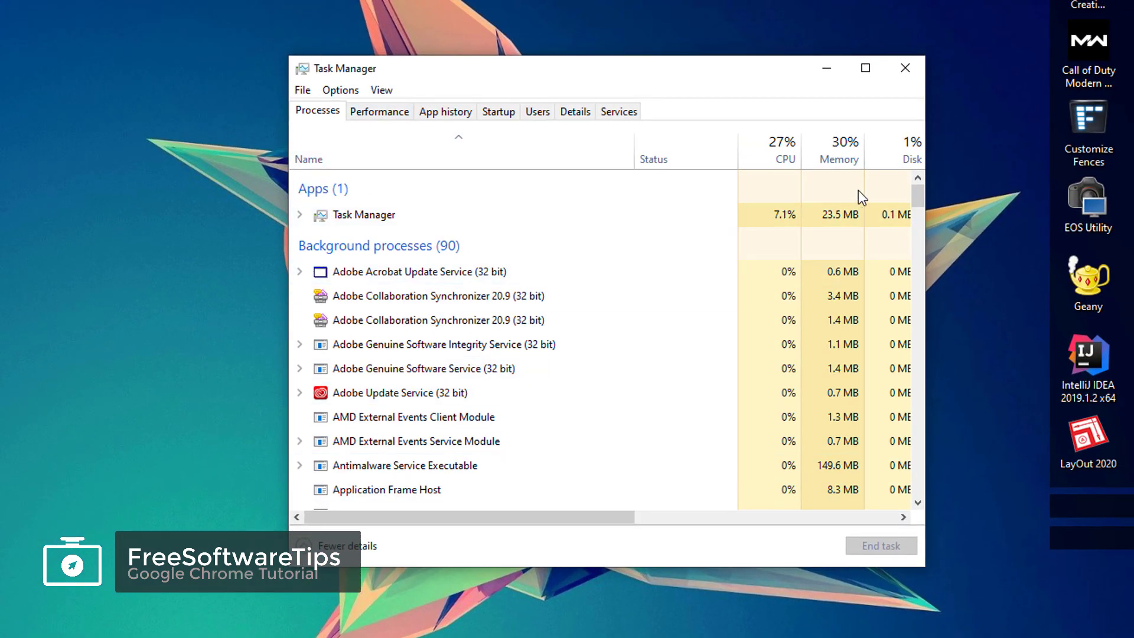
Step: Look through the running background processes for any that belong to Google Chrome
drag(919, 192, 912, 267)
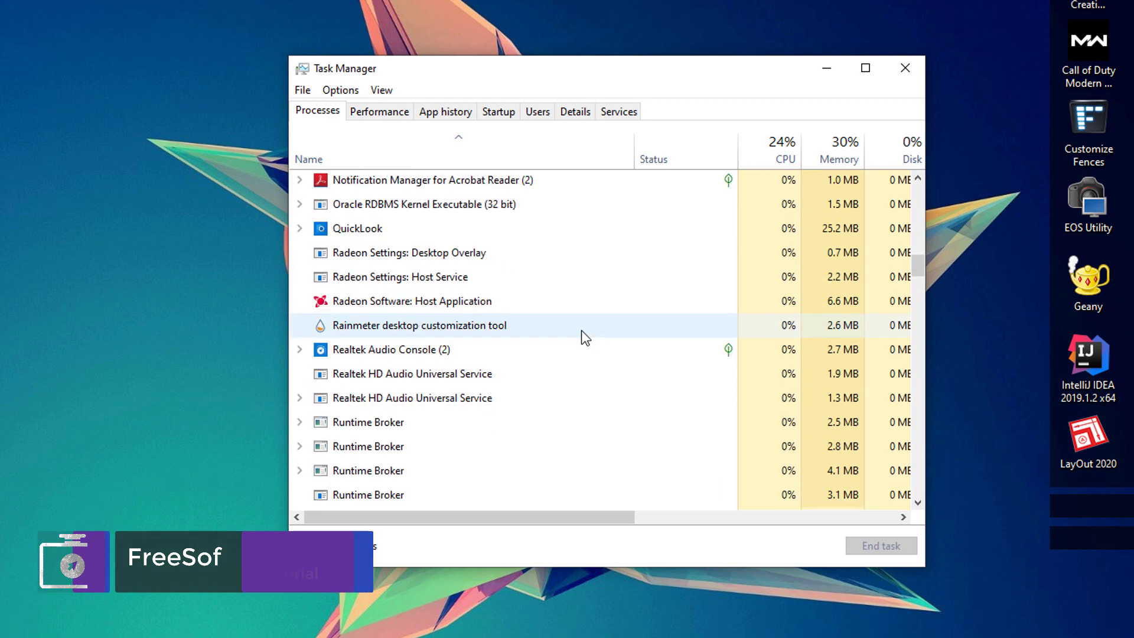
scroll(561, 302, up, 5)
scroll(545, 276, up, 2)
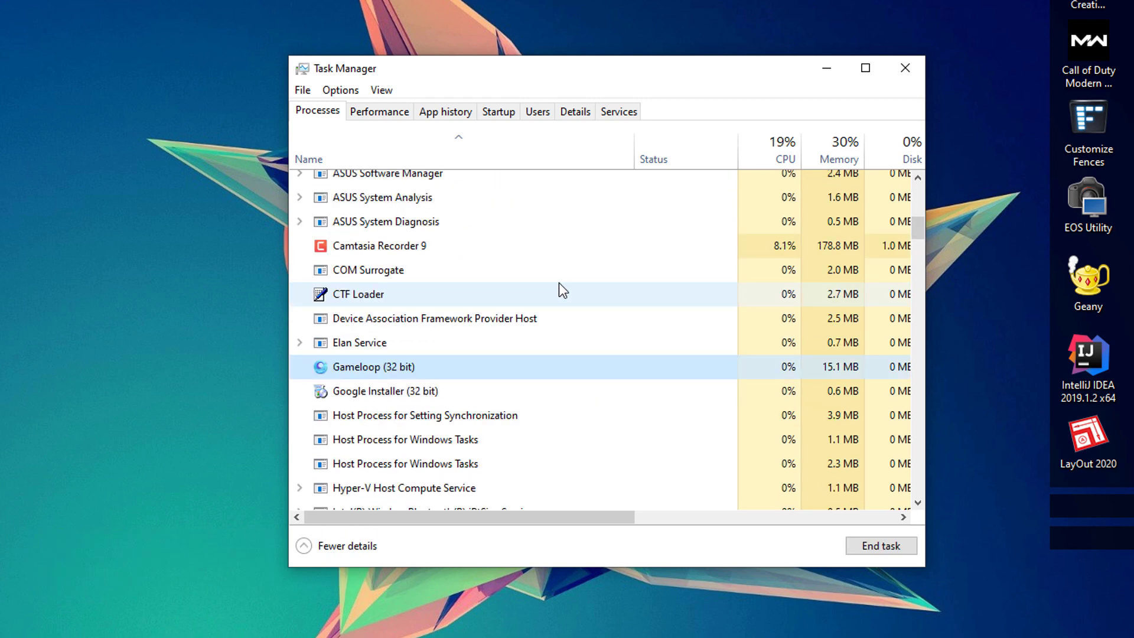
scroll(558, 283, down, 2)
scroll(443, 295, up, 7)
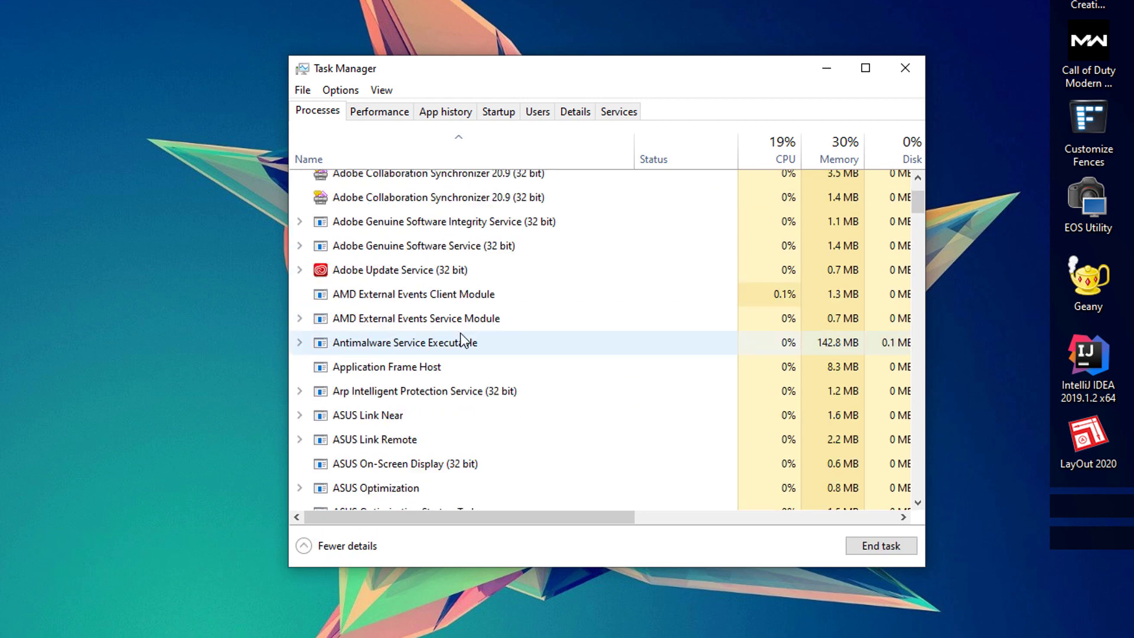
scroll(463, 340, up, 3)
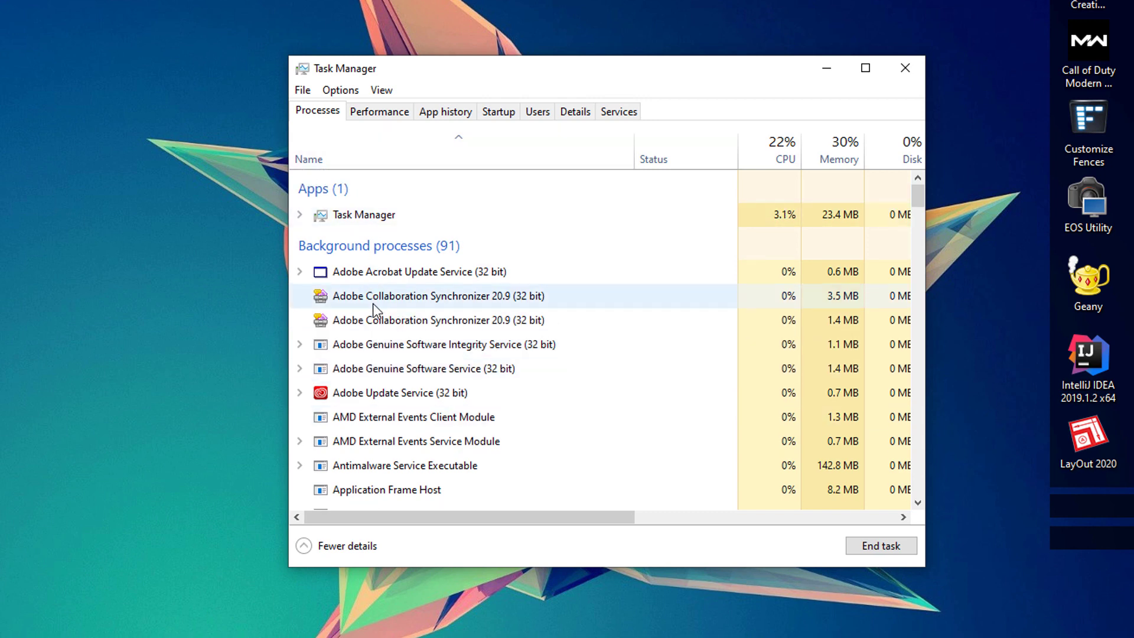
scroll(542, 336, down, 7)
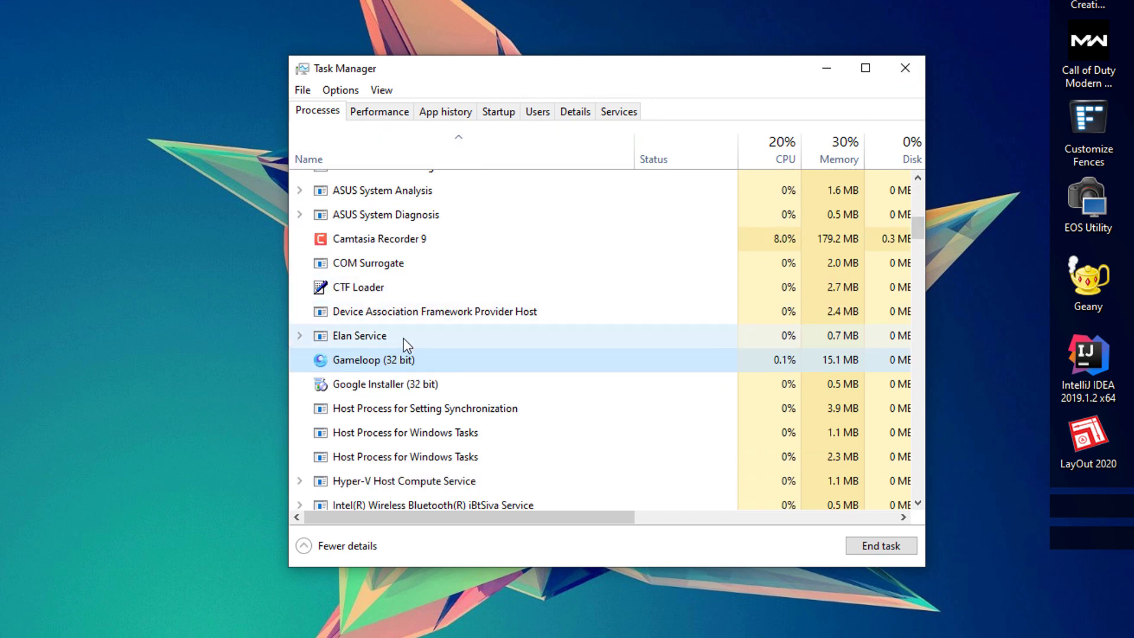
scroll(403, 338, down, 1)
Step: Select the Google Installer (32 bit) process, view its available actions, and close Task Manager without ending it
click(372, 333)
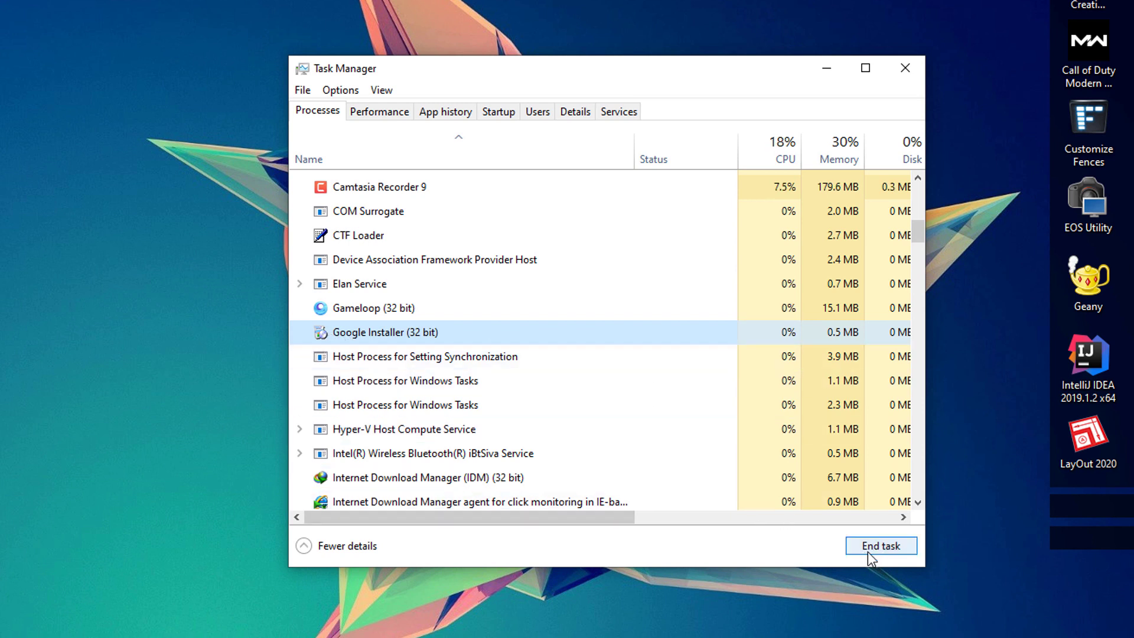
right_click(431, 331)
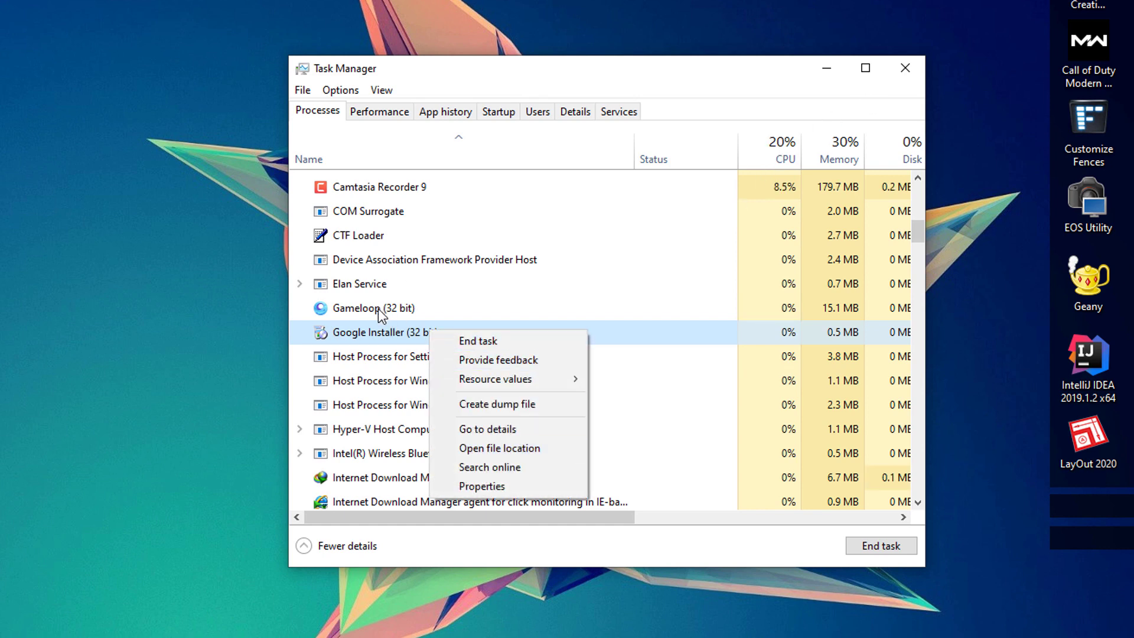
click(372, 331)
scroll(384, 319, up, 3)
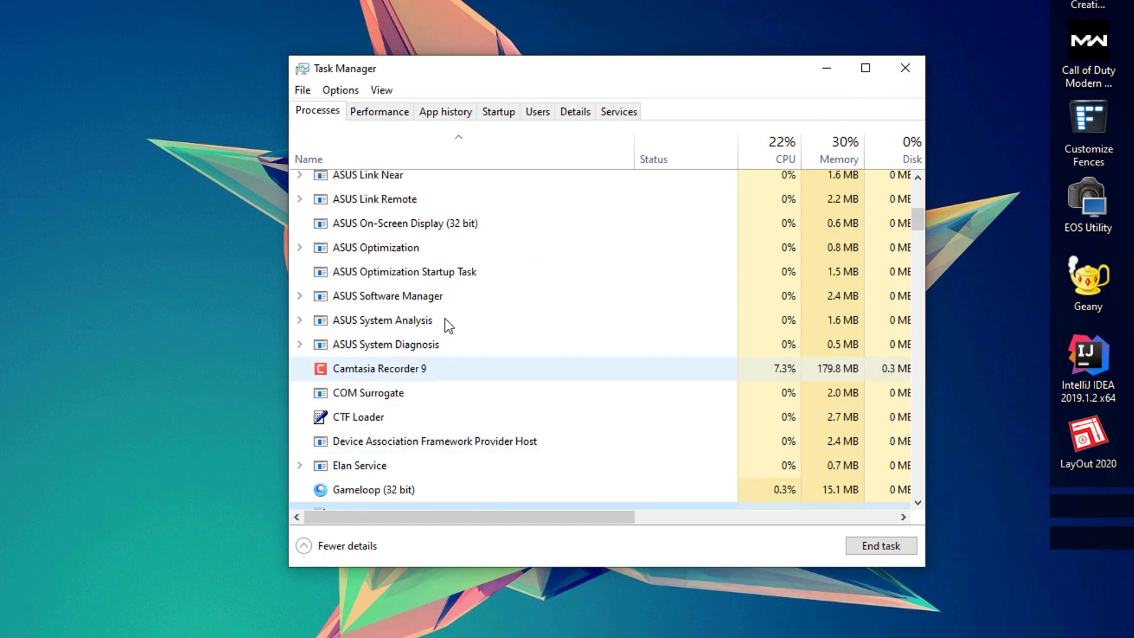
click(891, 69)
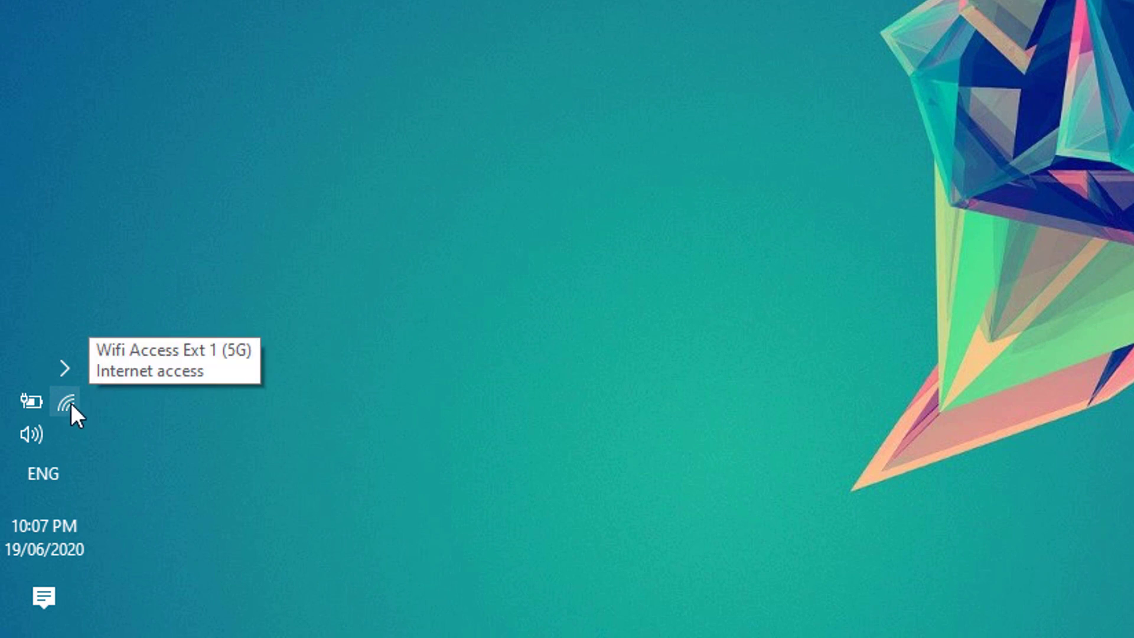
Step: Open the Network & Internet settings and bring up the adapter options listing the network connections
right_click(71, 403)
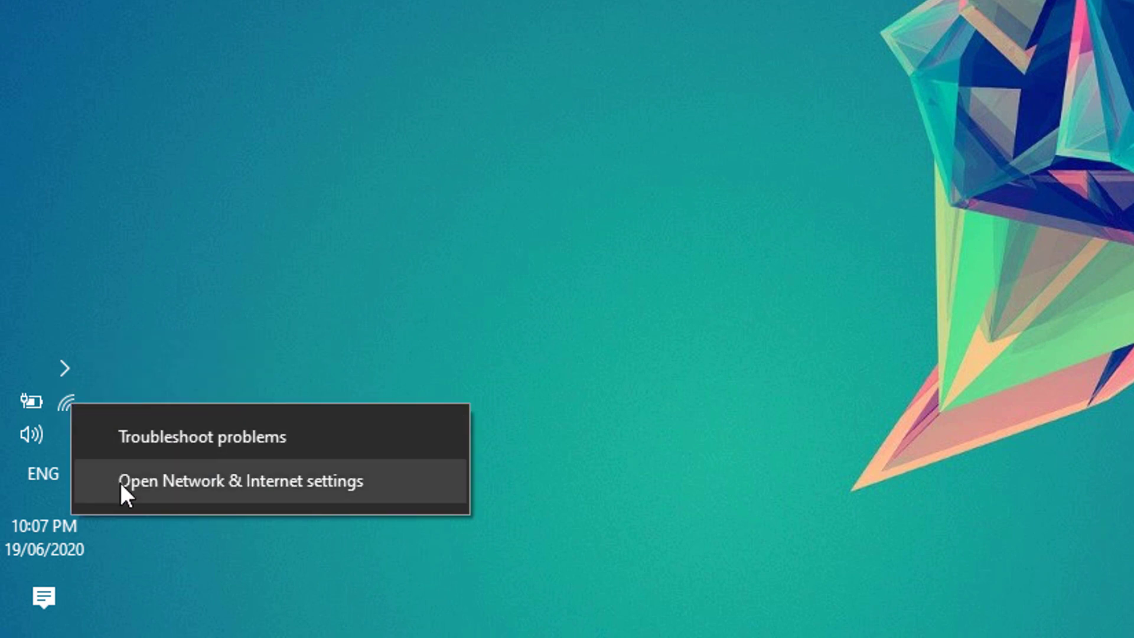
click(122, 485)
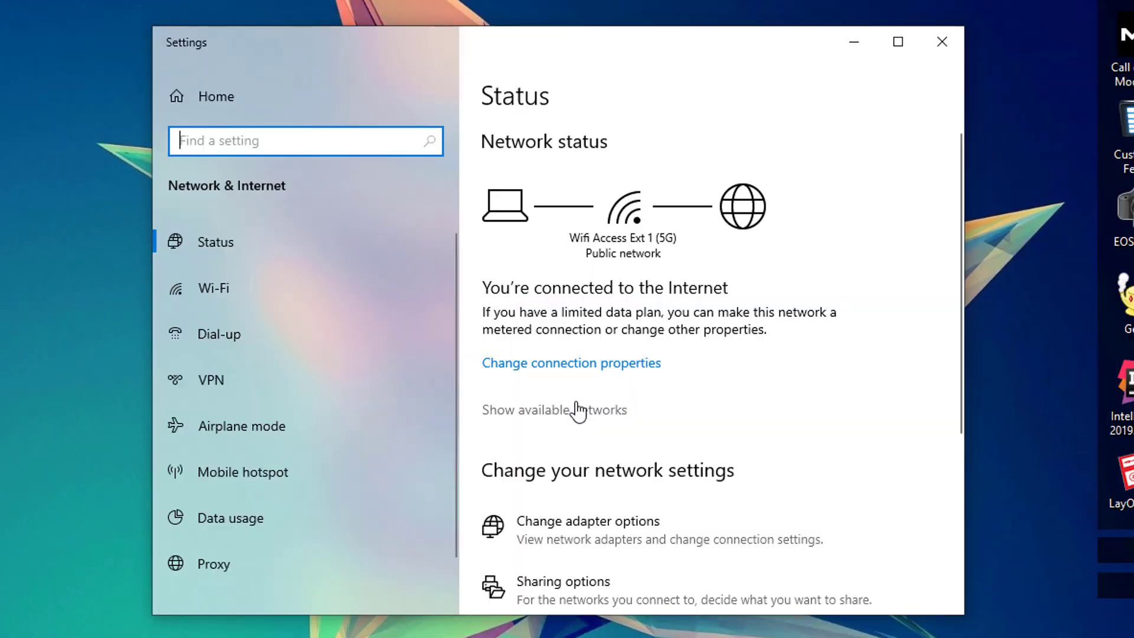
scroll(577, 407, down, 2)
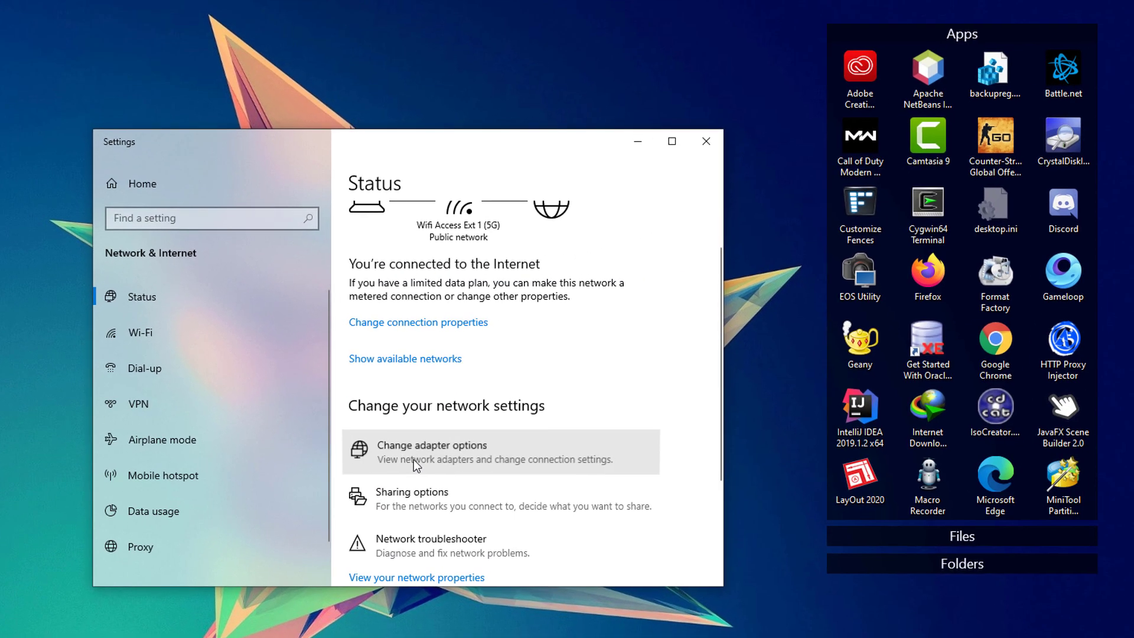
click(565, 452)
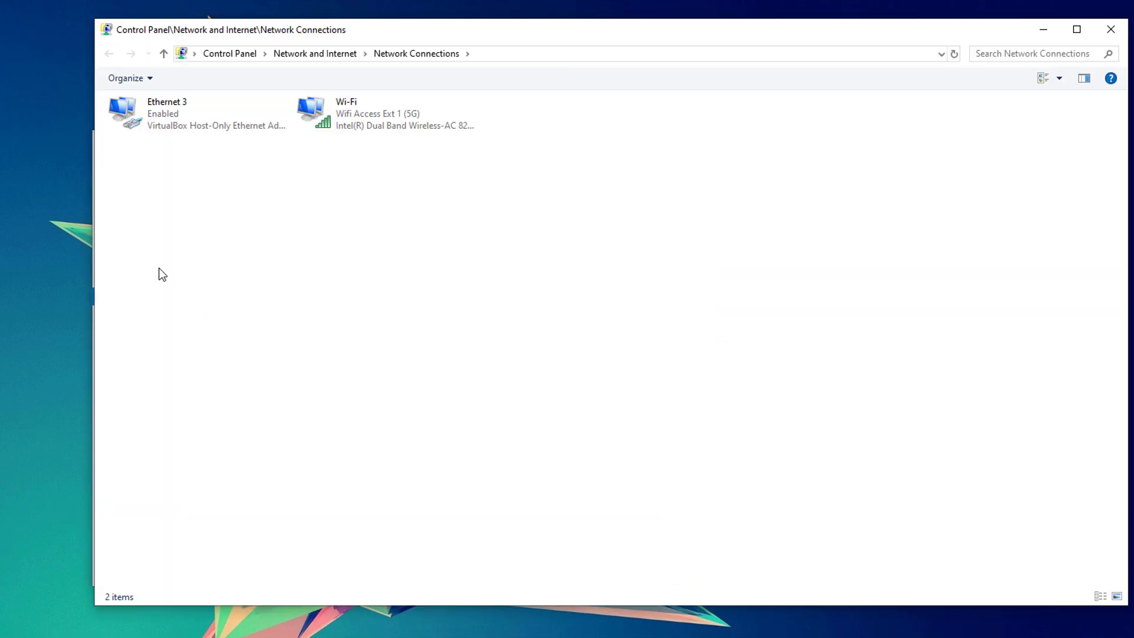
Step: Open the Internet Protocol Version 4 (TCP/IPv4) properties of the Wi-Fi connection
click(360, 117)
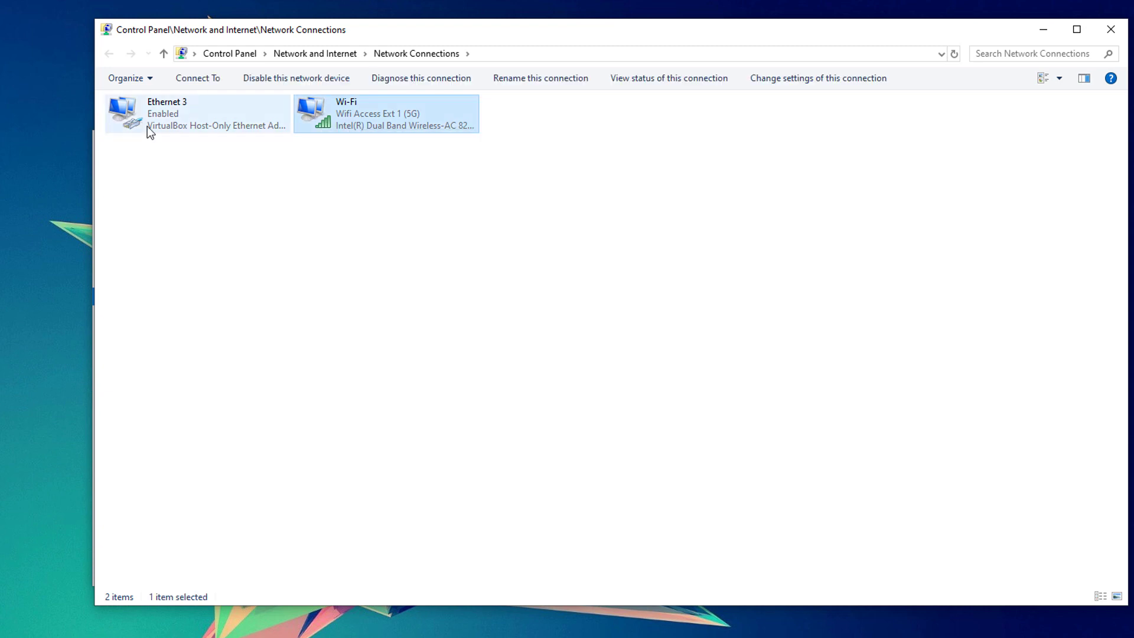
right_click(336, 123)
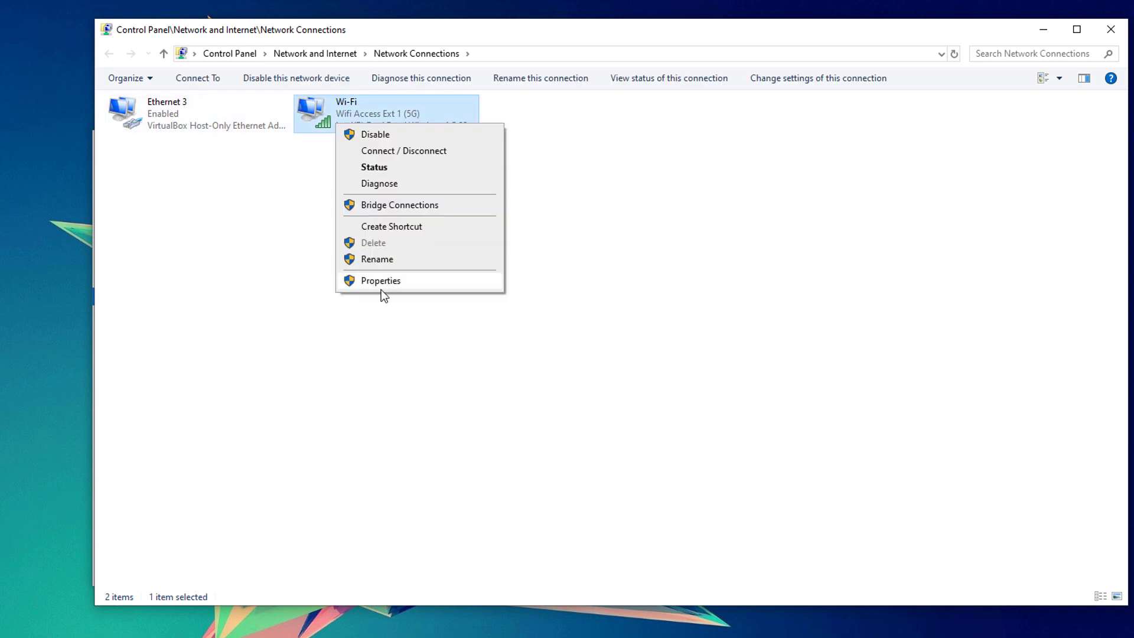
click(382, 282)
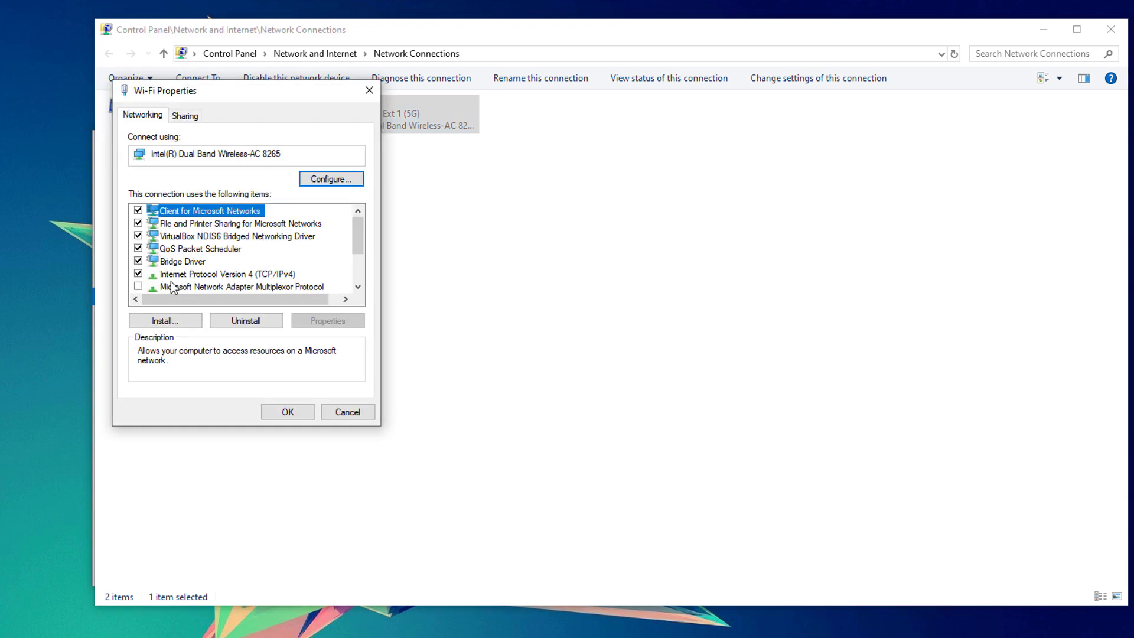
click(229, 274)
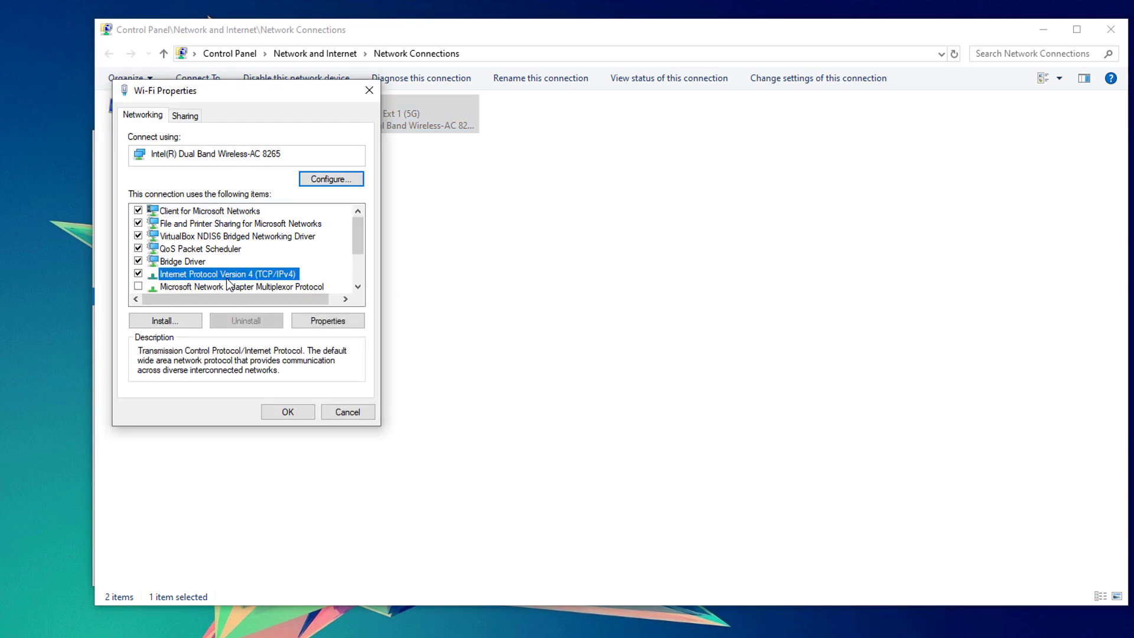
click(327, 320)
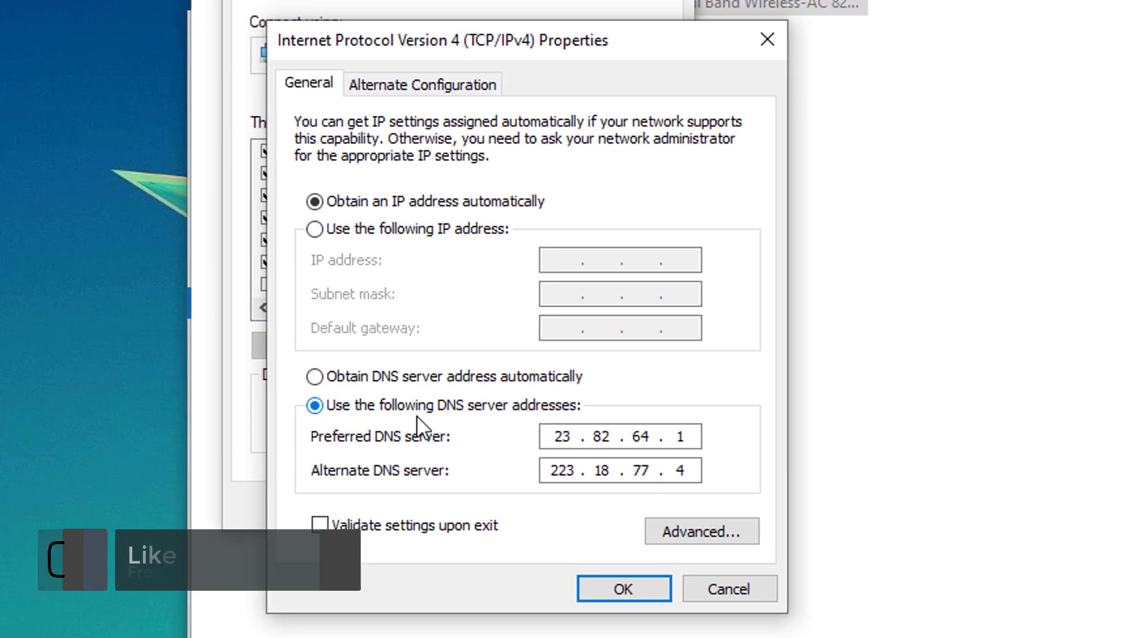
Step: Set the preferred DNS server to 1.1.1.1
click(676, 435)
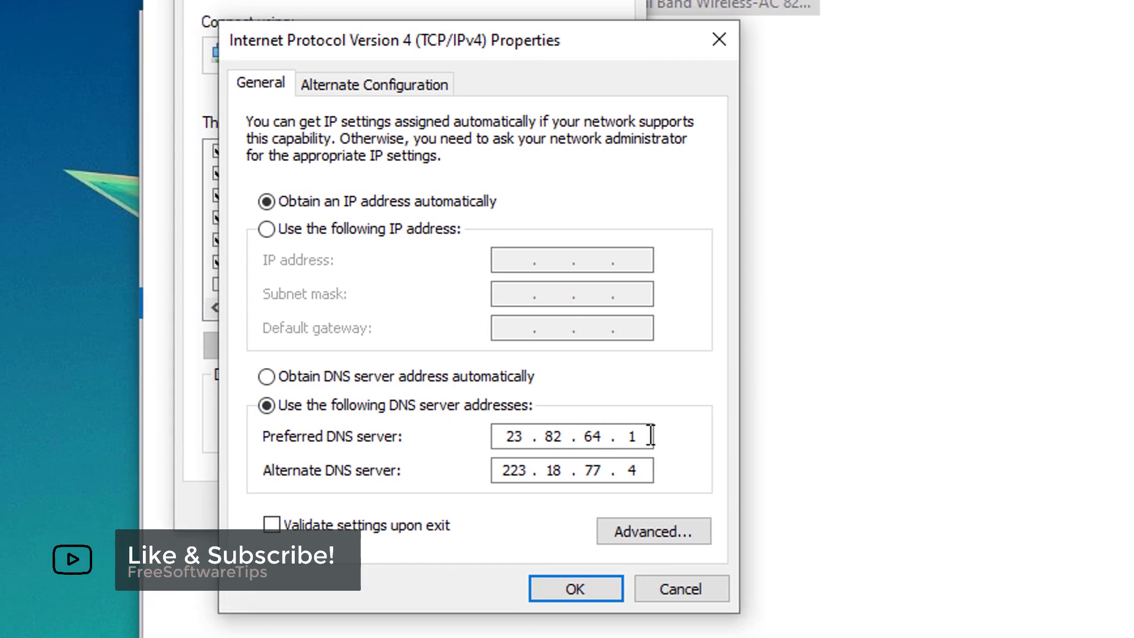
key(BackSpace)
key(BackSpace)
key(BackSpace)
key(BackSpace)
key(BackSpace)
key(BackSpace)
key(BackSpace)
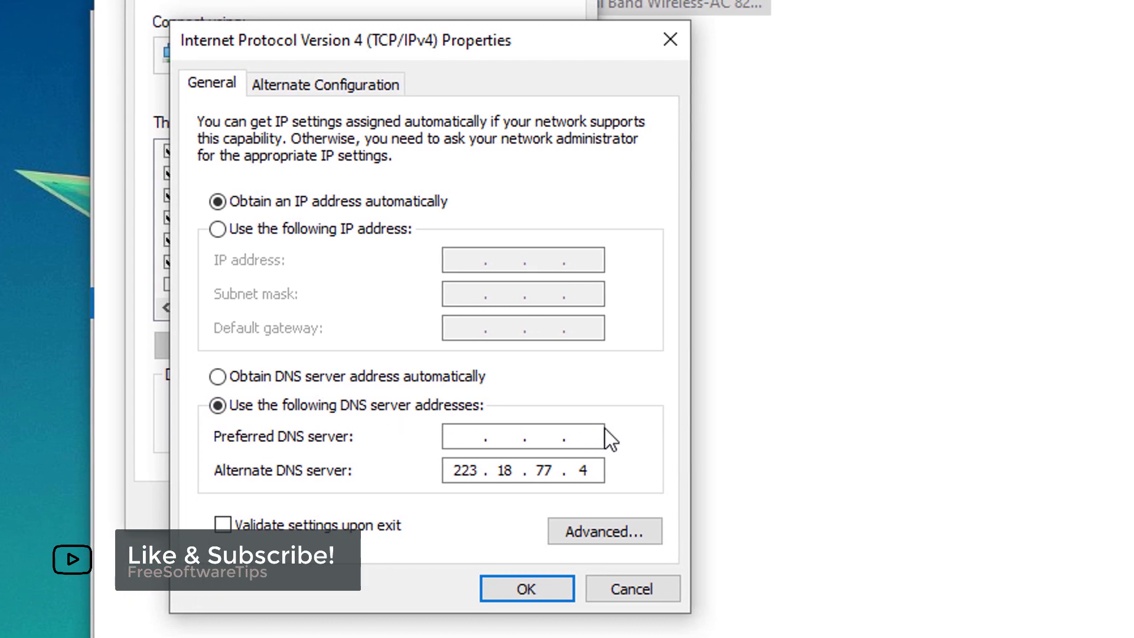
text(1.1.1.1)
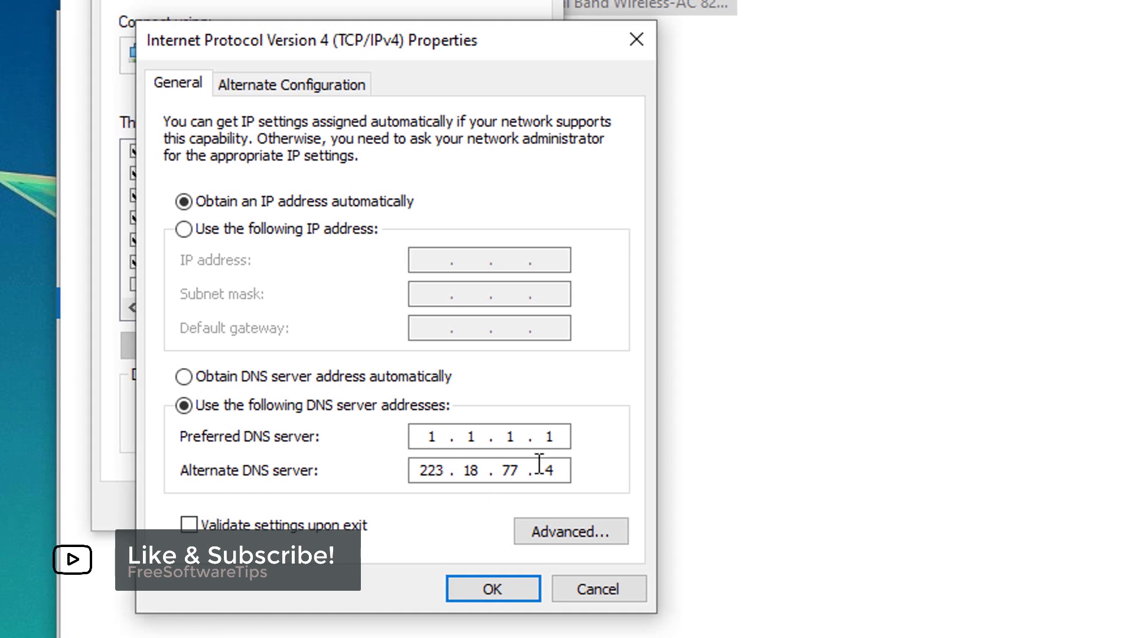
Step: Set the alternate DNS server to 8.8.4.4, apply the settings, and close the Wi-Fi properties
click(555, 470)
key(BackSpace)
key(BackSpace)
key(BackSpace)
key(BackSpace)
key(BackSpace)
key(BackSpace)
key(BackSpace)
key(BackSpace)
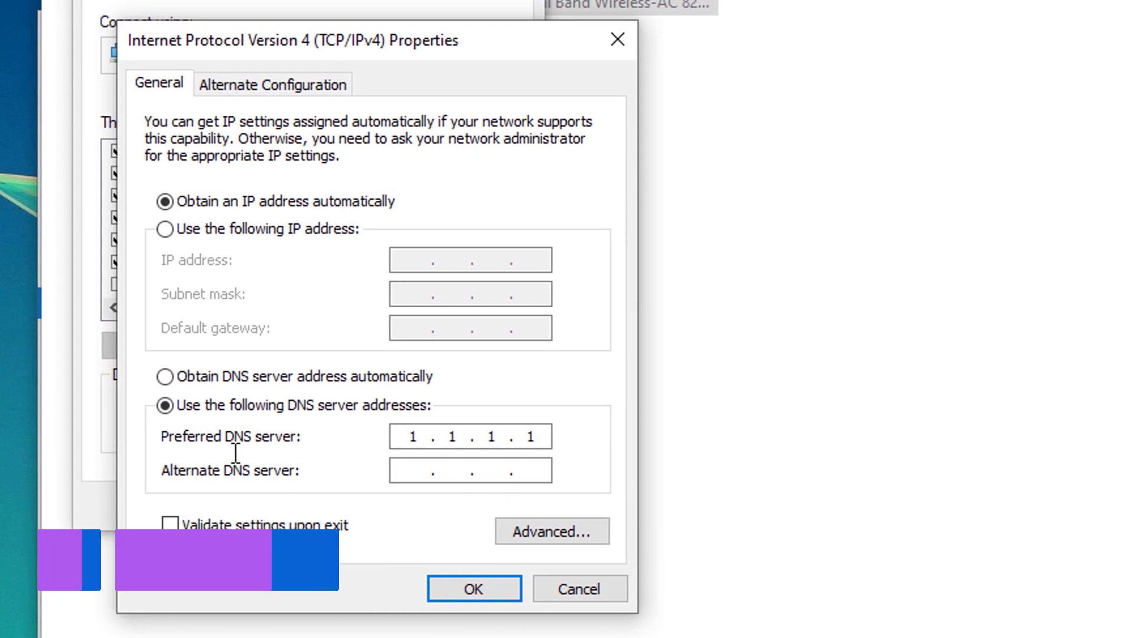
text(8.8.4.4)
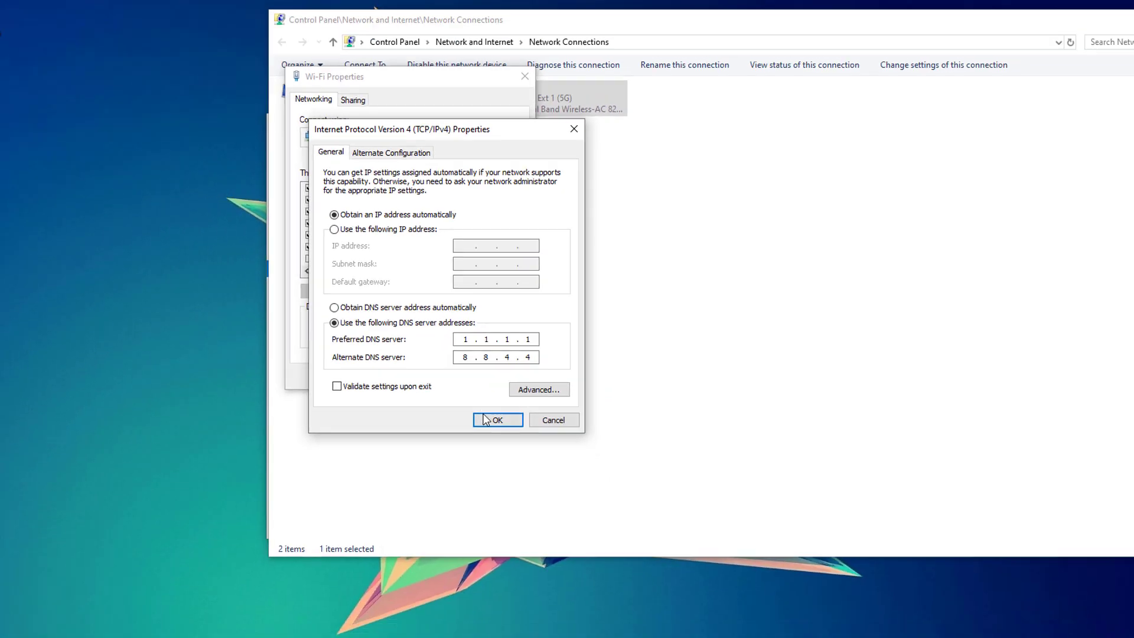
click(470, 589)
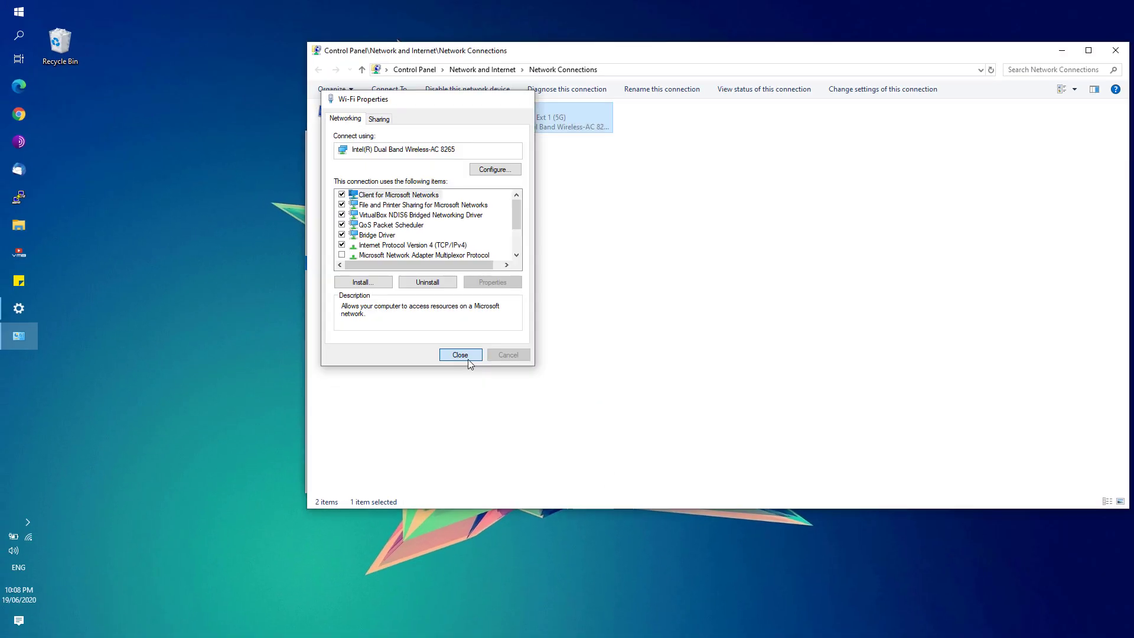
click(381, 508)
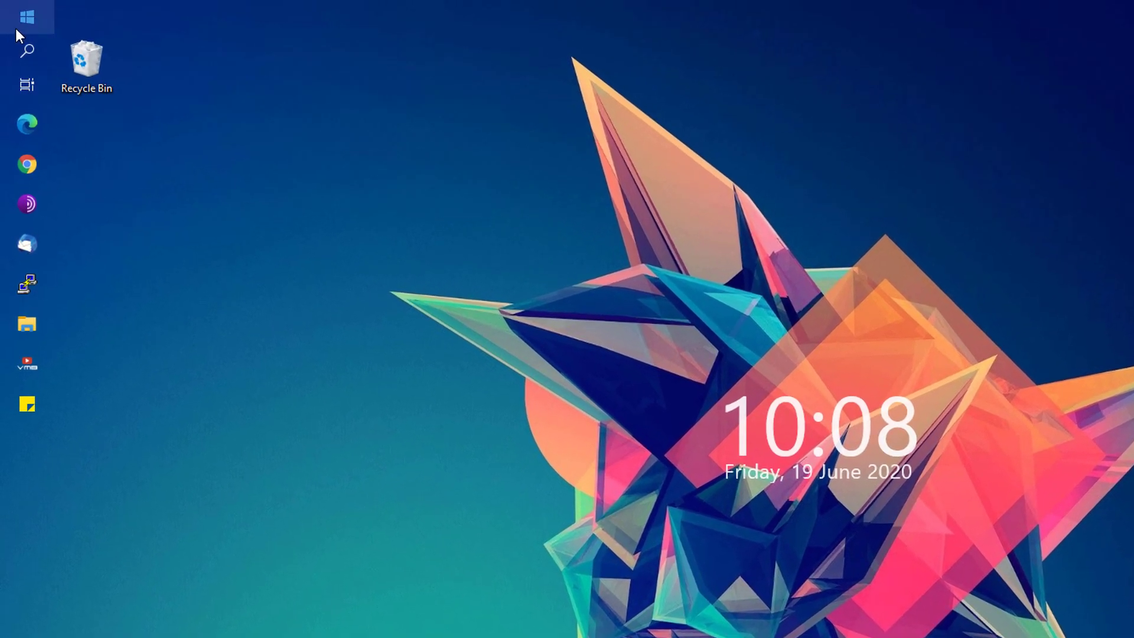
Step: Search Windows for cmd and run Command Prompt as administrator
right_click(13, 23)
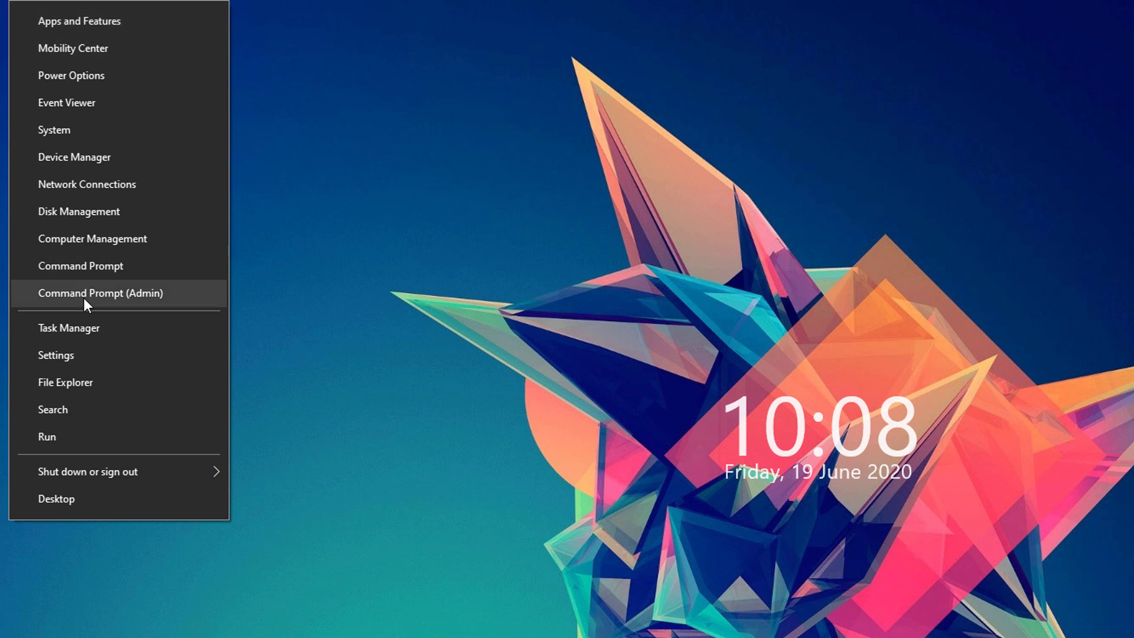
click(664, 320)
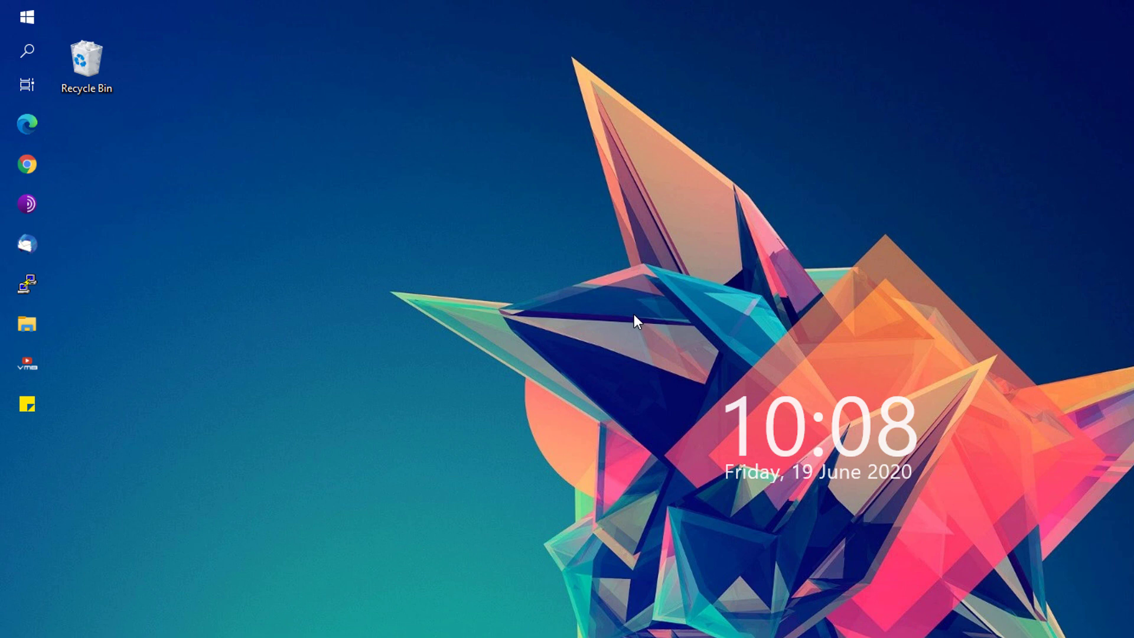
click(27, 23)
text(cmd)
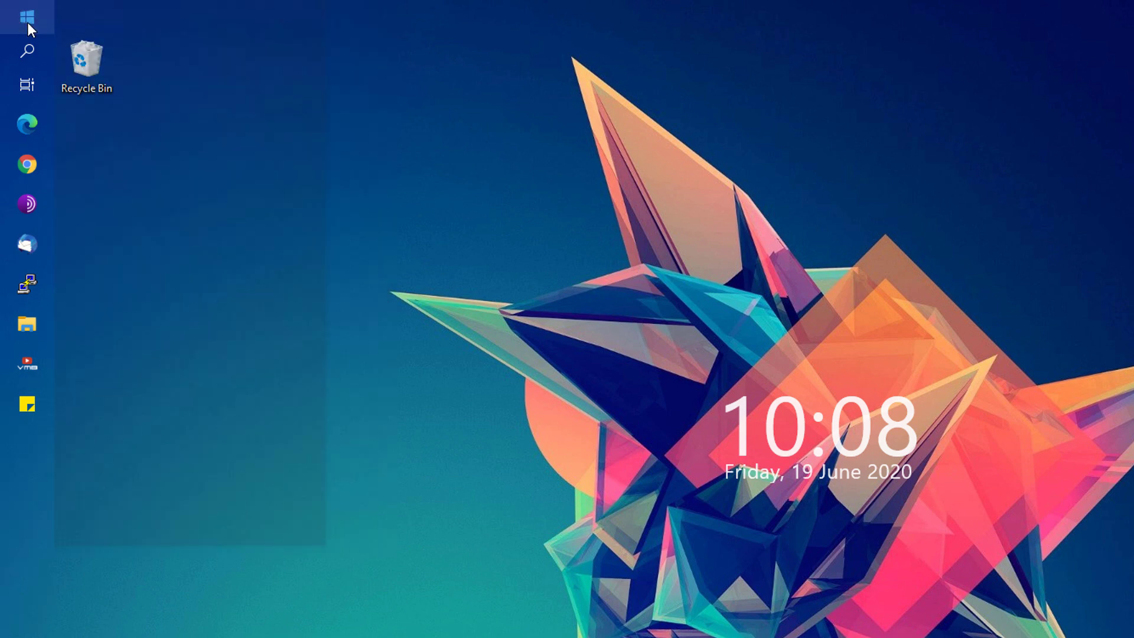
right_click(158, 108)
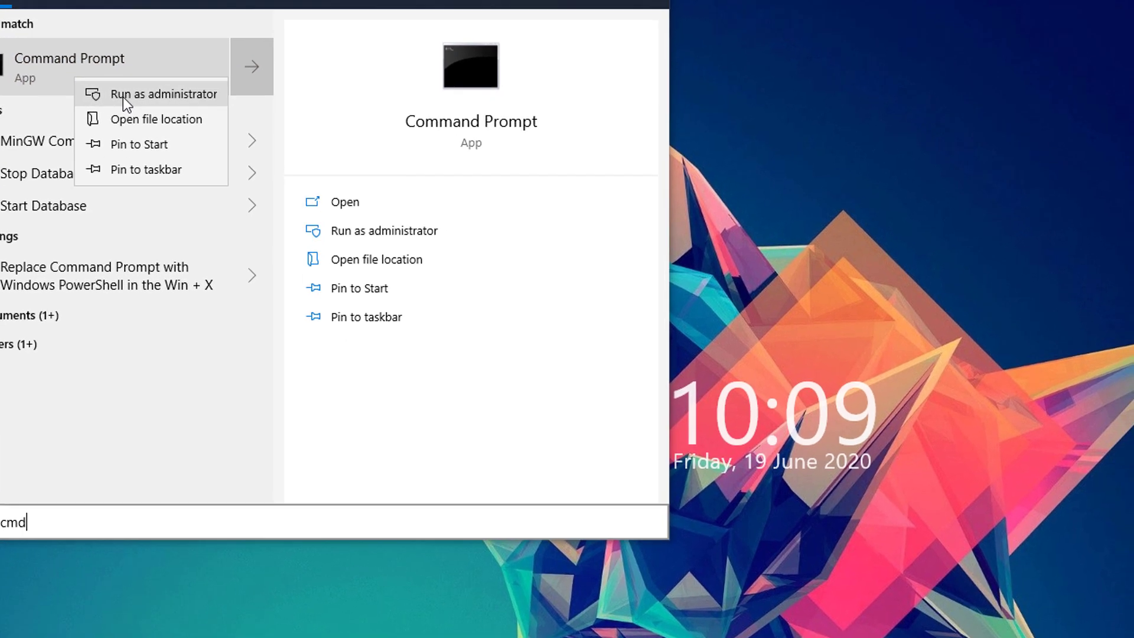
click(204, 126)
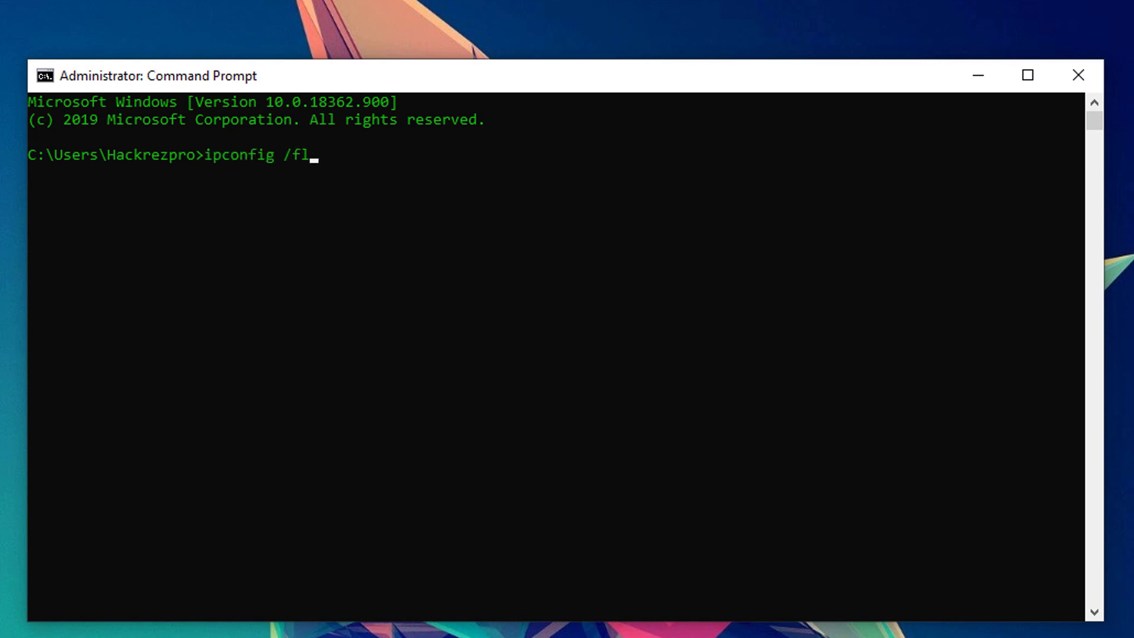
Step: Flush the DNS cache with ipconfig /flushdns and run the netsh winsock command
key(Return)
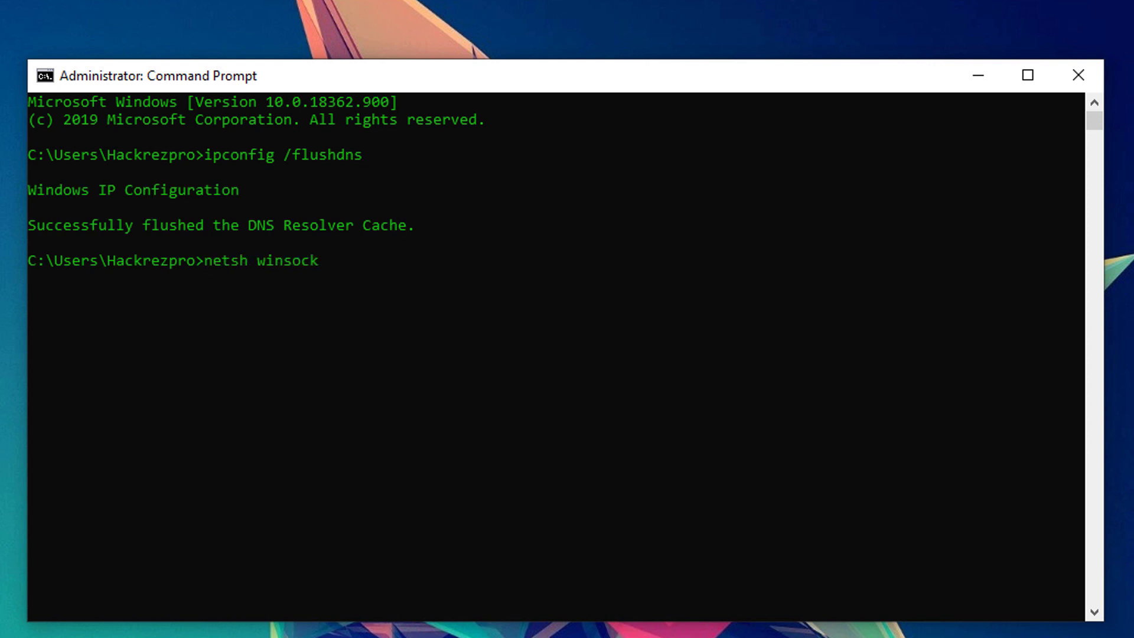
key(Return)
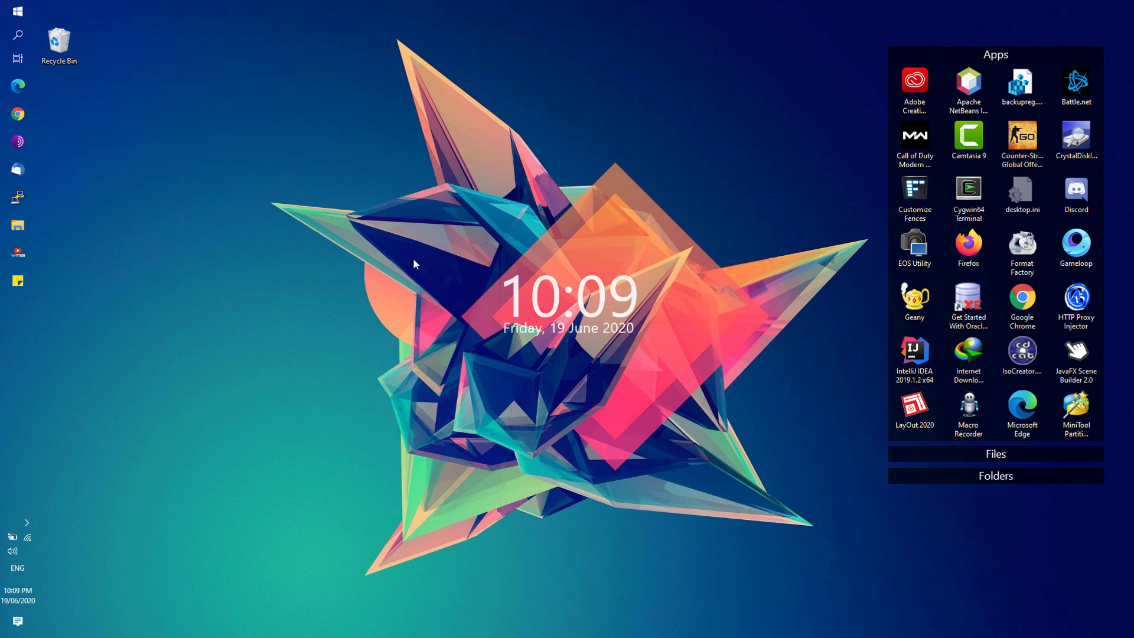
Step: Search Windows for internet options and open Internet Options
click(21, 14)
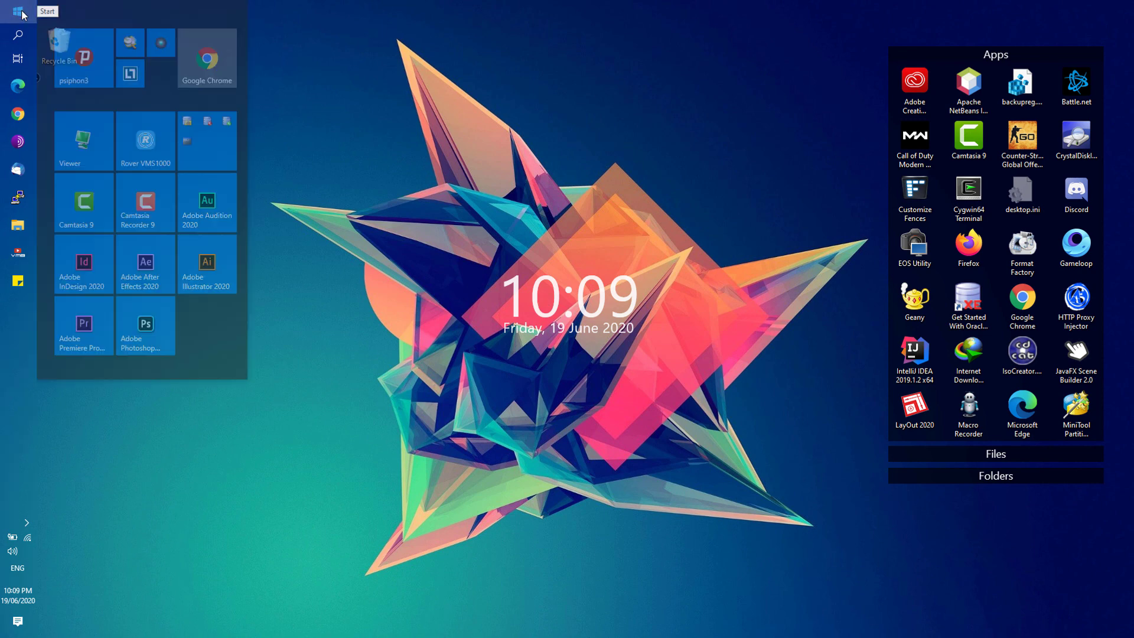
text(inter)
text(net options)
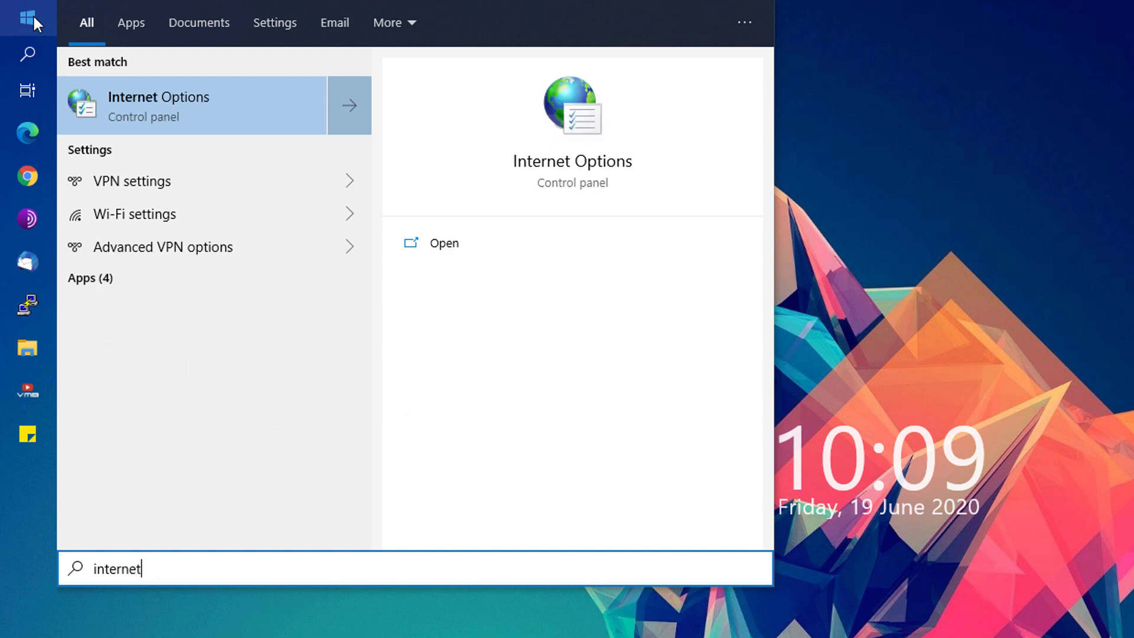
click(139, 104)
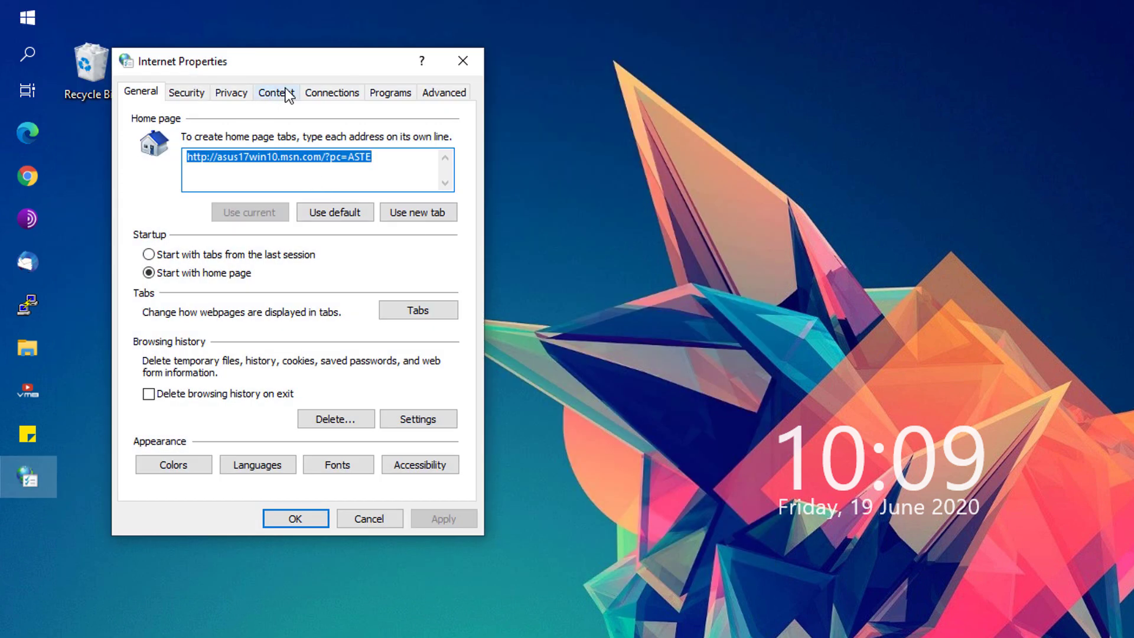
Step: Clear the SSL state in the Content settings and close Internet Properties
click(282, 95)
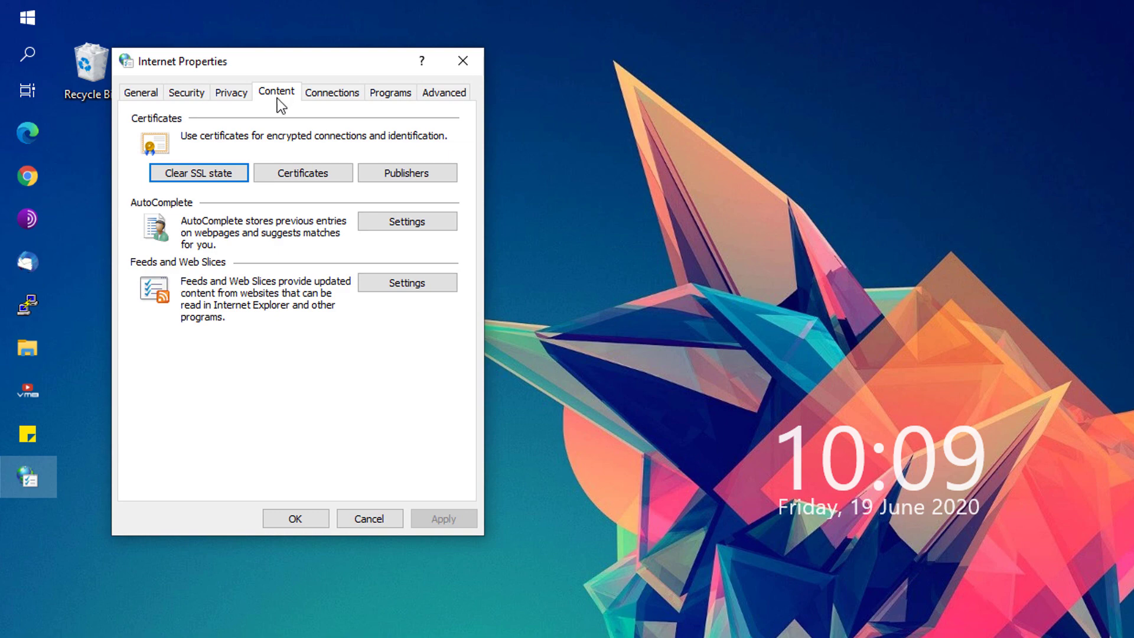
click(167, 172)
click(995, 569)
click(295, 519)
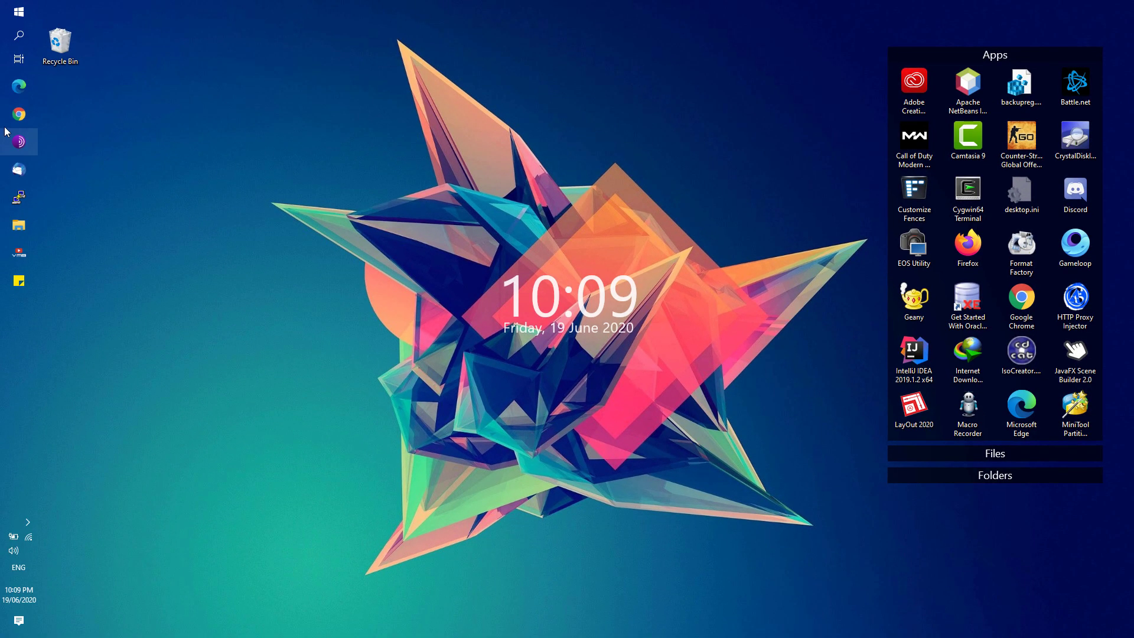
Step: Open Chrome and load google.com to test the connection
click(19, 115)
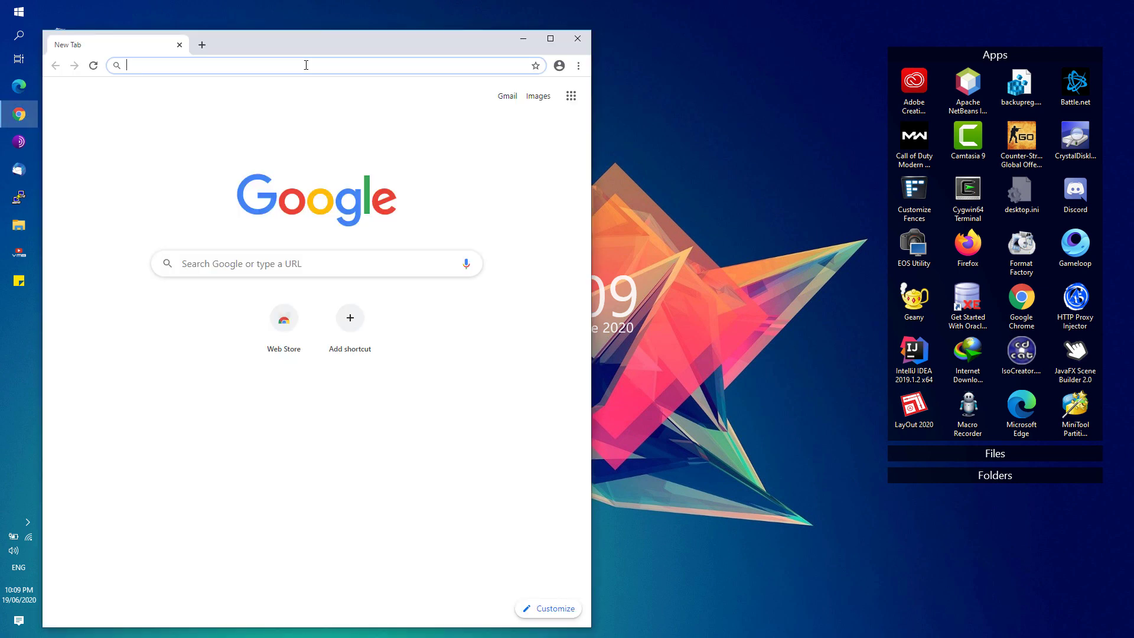
text(google.com)
key(Return)
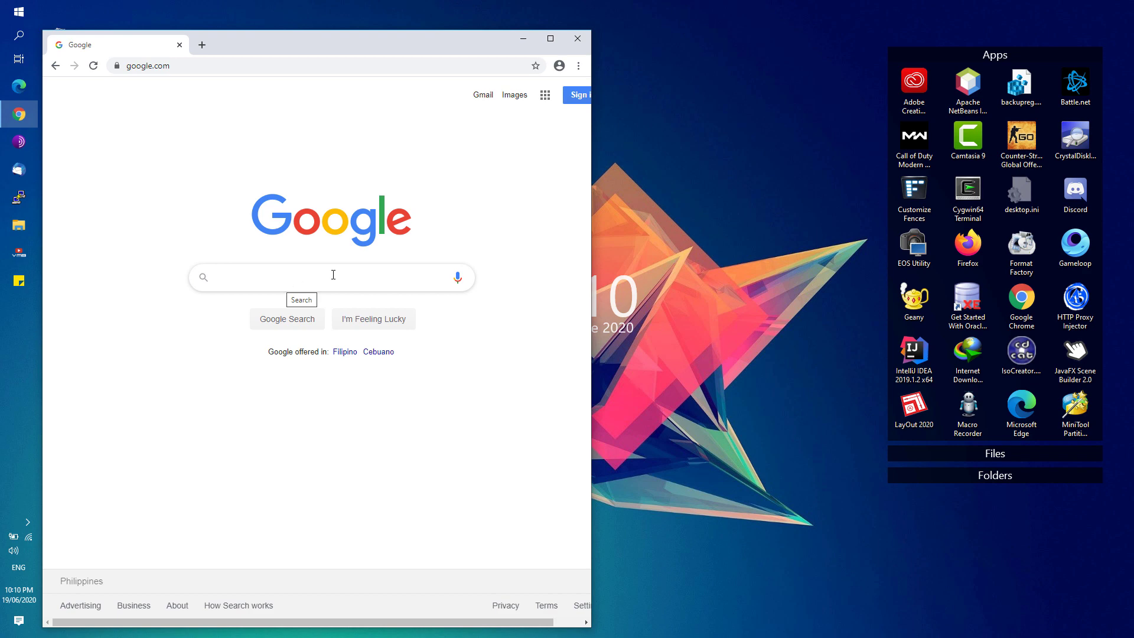
Step: Open Chrome's browsing history page and bring up its Clear browsing data options
click(578, 65)
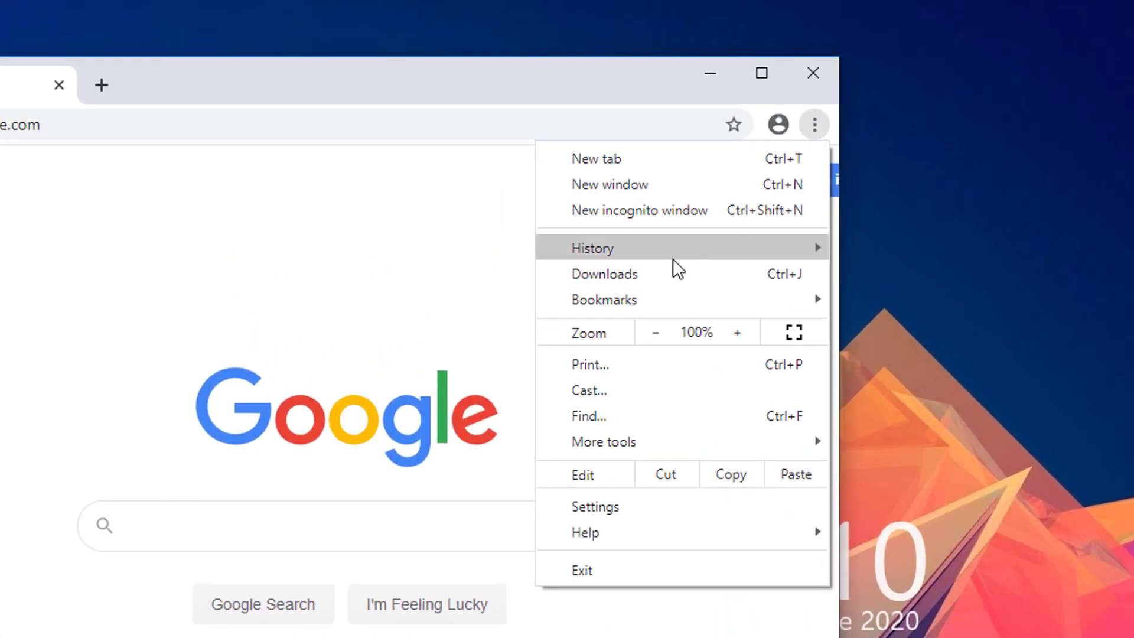
mouse_move(672, 259)
click(888, 246)
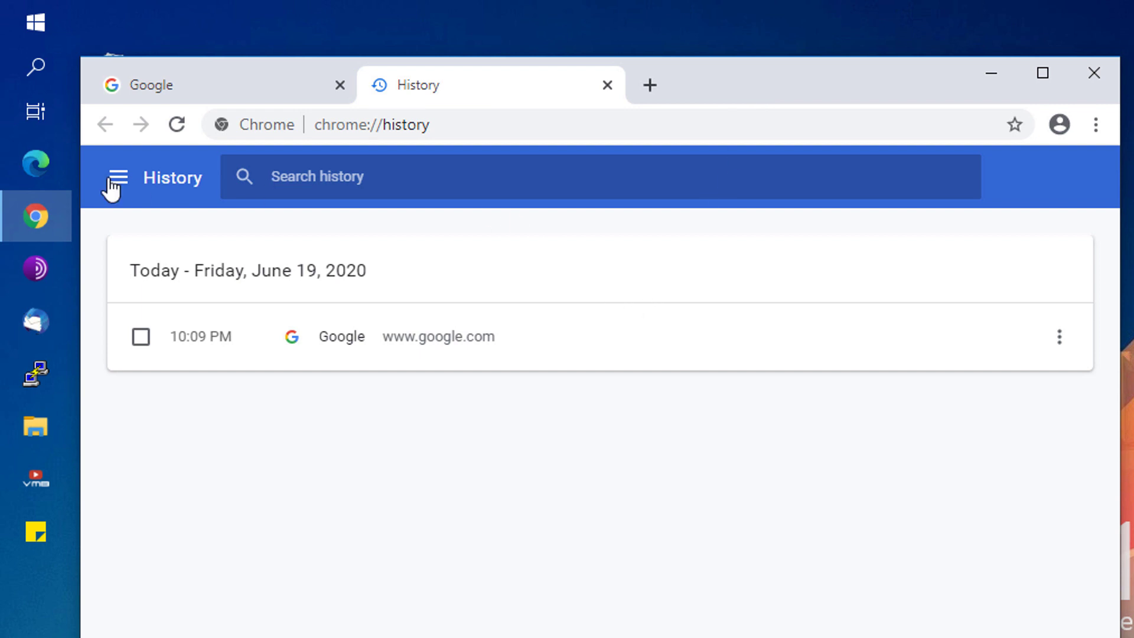
click(117, 178)
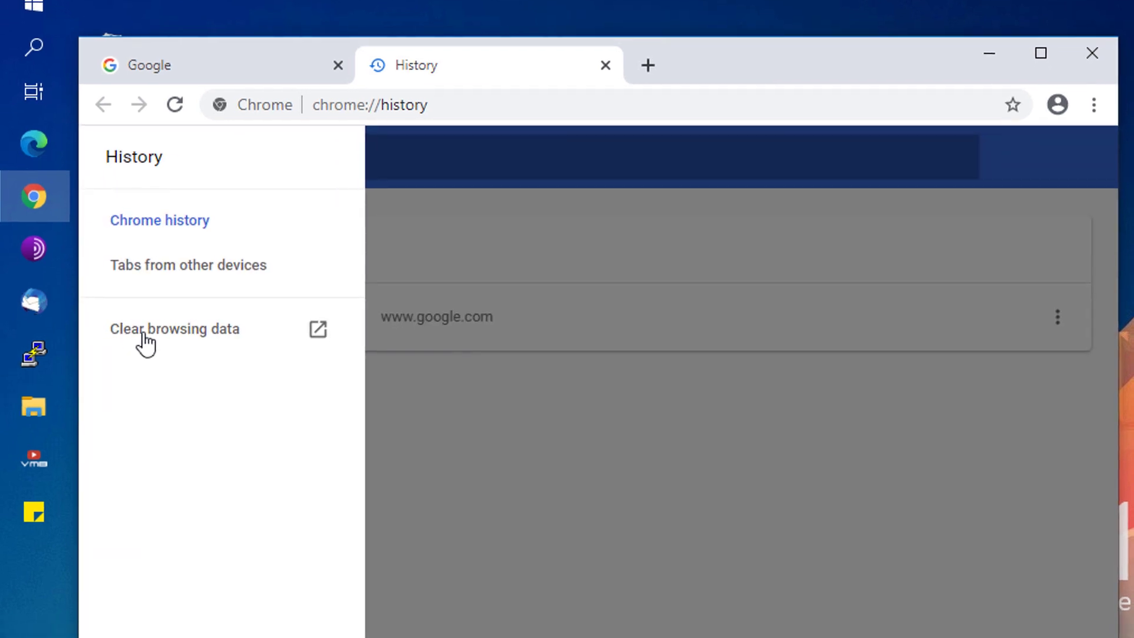
click(141, 354)
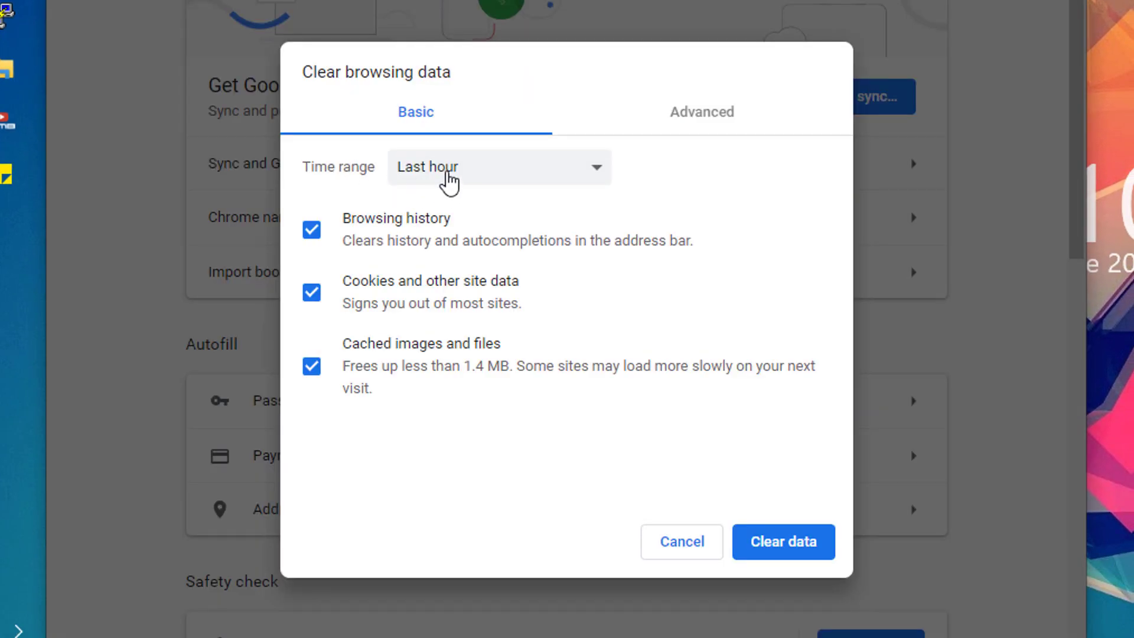
Step: Clear the browsing history, cookies and cached files for All time, and close Chrome
click(448, 173)
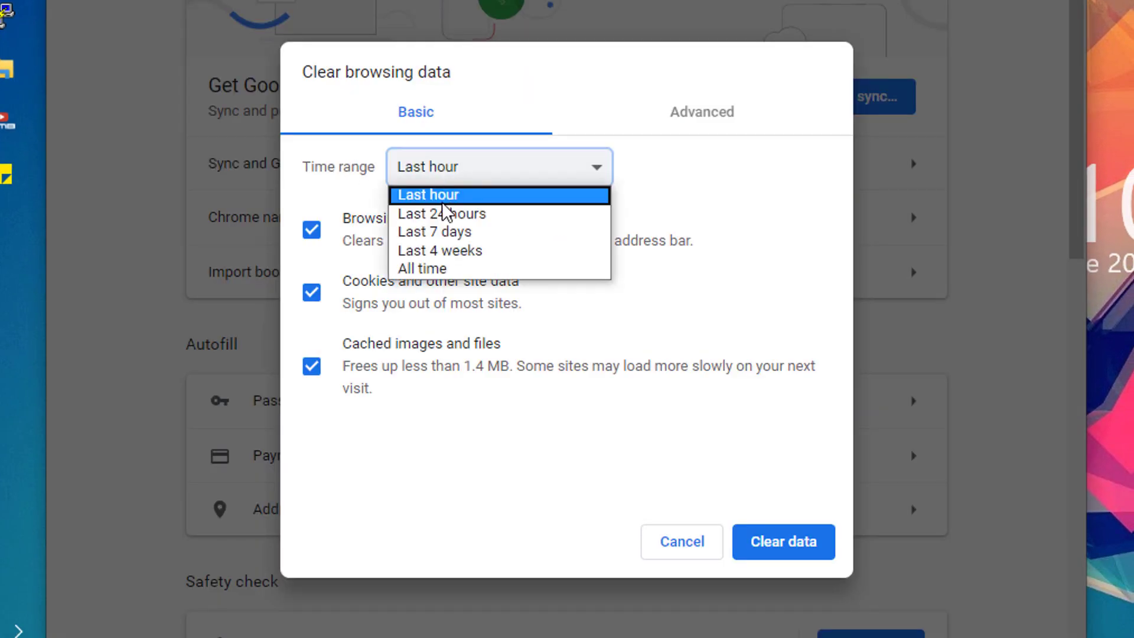
click(428, 267)
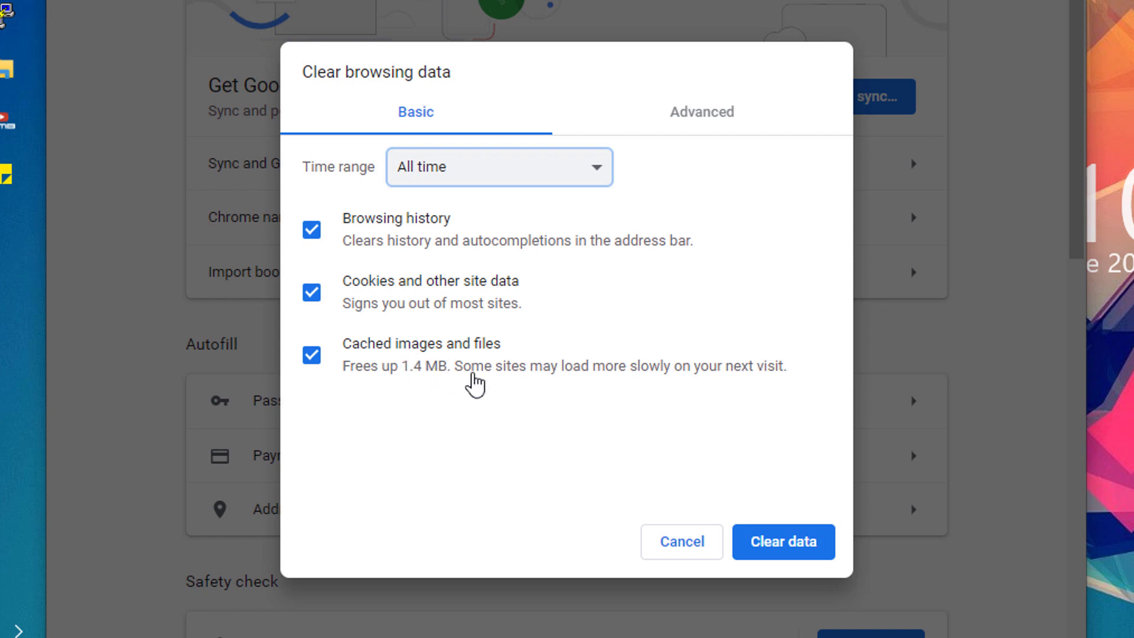
click(765, 540)
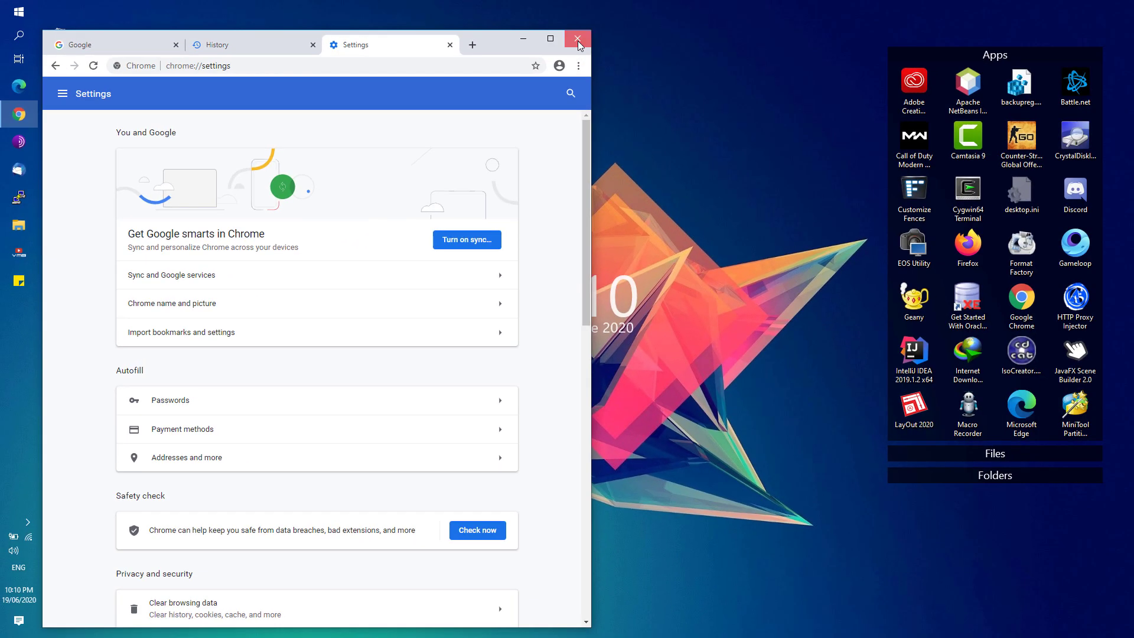
click(576, 41)
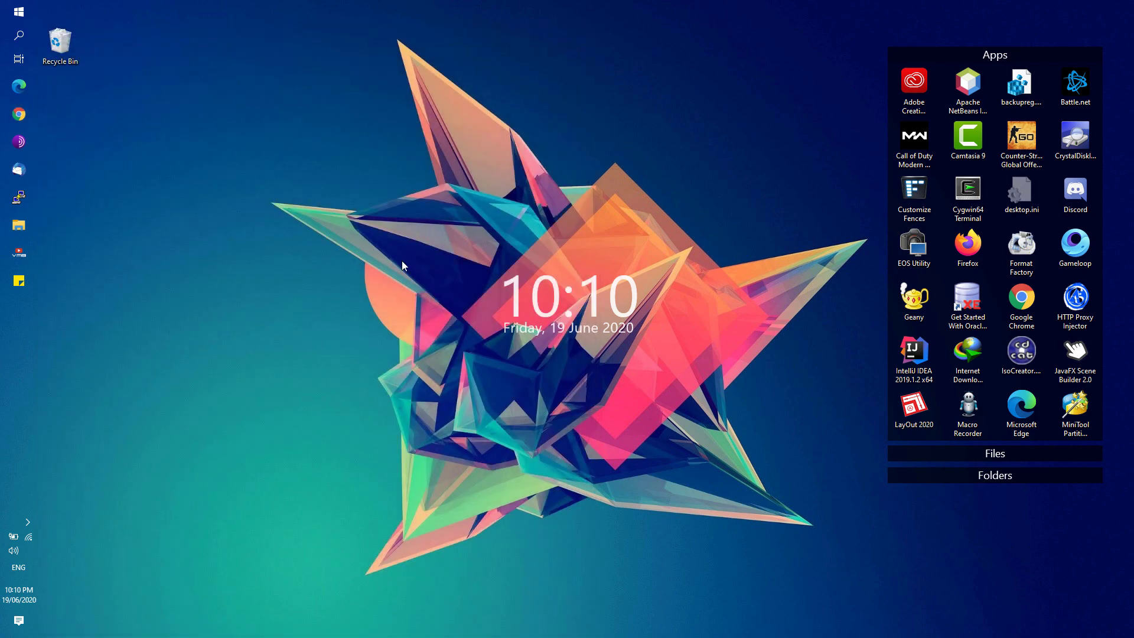
Step: Open Task Manager and look through the background processes for leftover Chrome processes
right_click(14, 320)
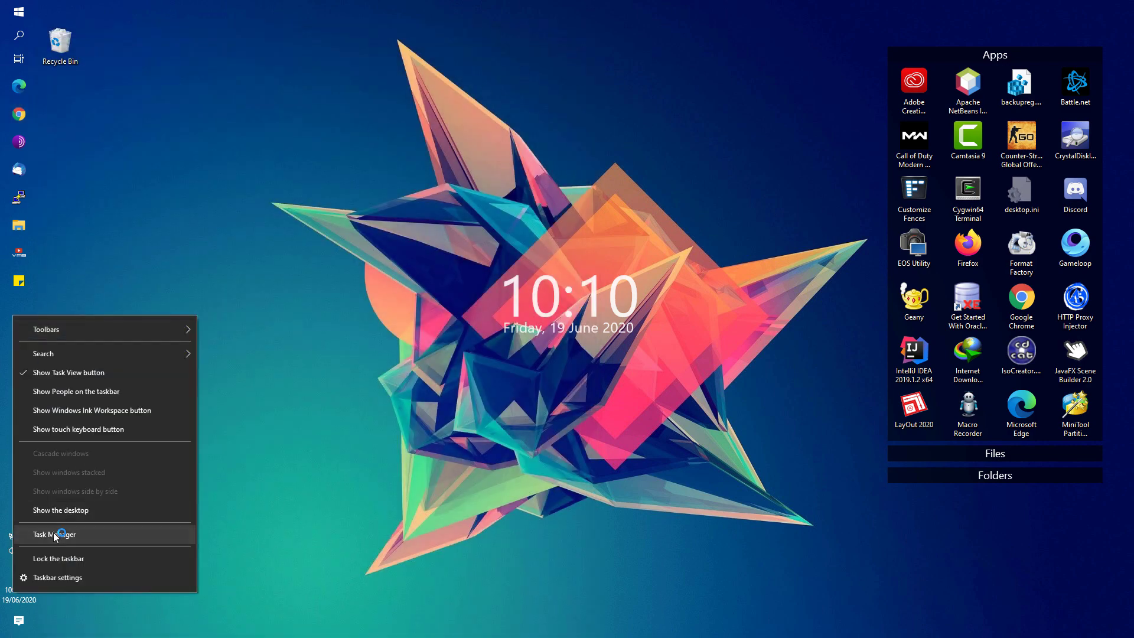
click(61, 535)
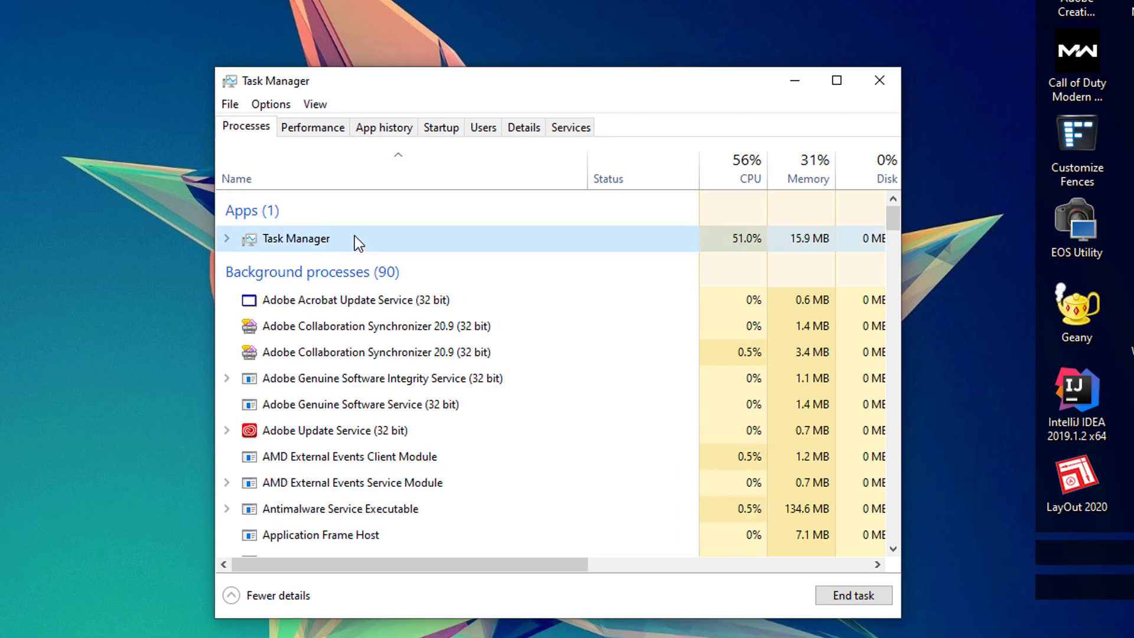
scroll(351, 404, down, 6)
click(351, 404)
scroll(380, 377, down, 1)
scroll(300, 374, down, 2)
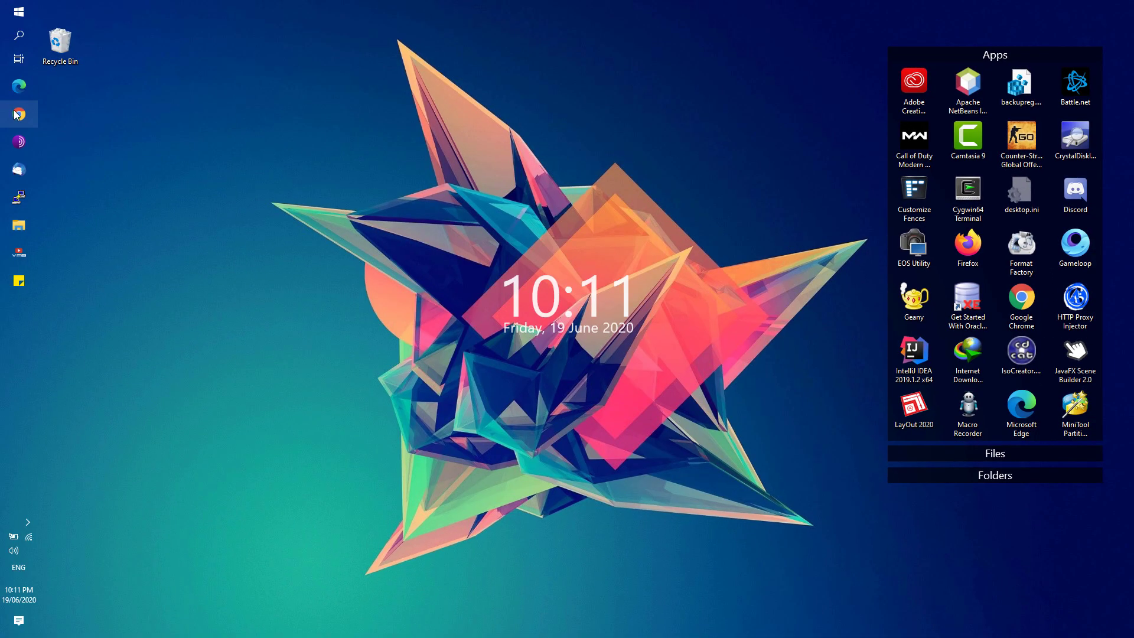
Step: Launch Chrome, and open the list of apps allowed through the firewall by searching Windows for windows firewall
click(18, 114)
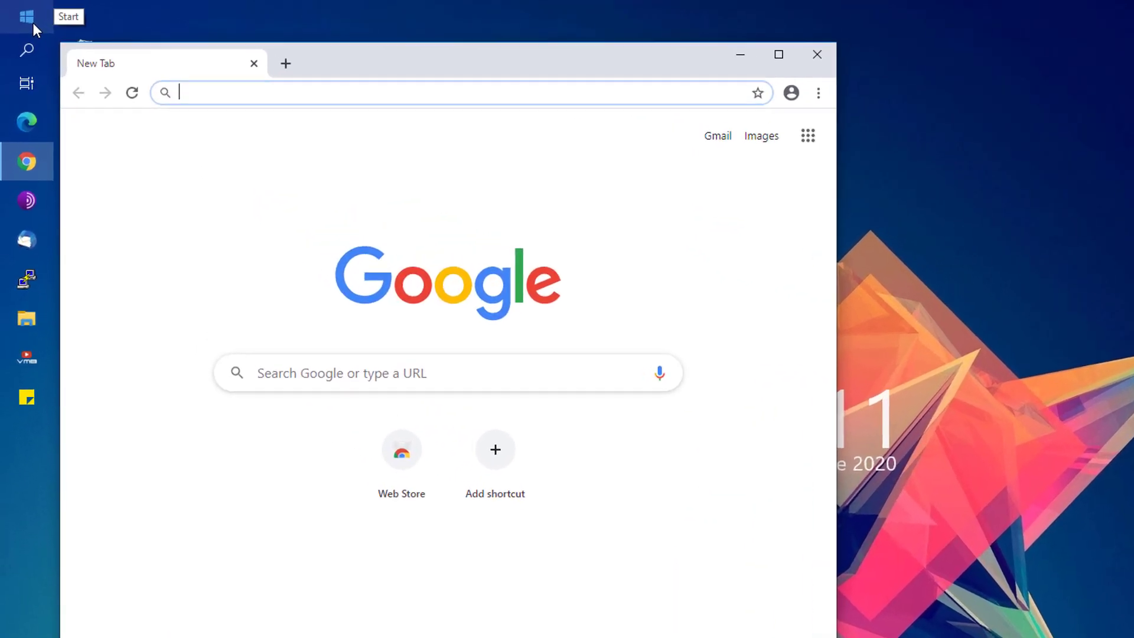
click(23, 16)
text(windows firewall)
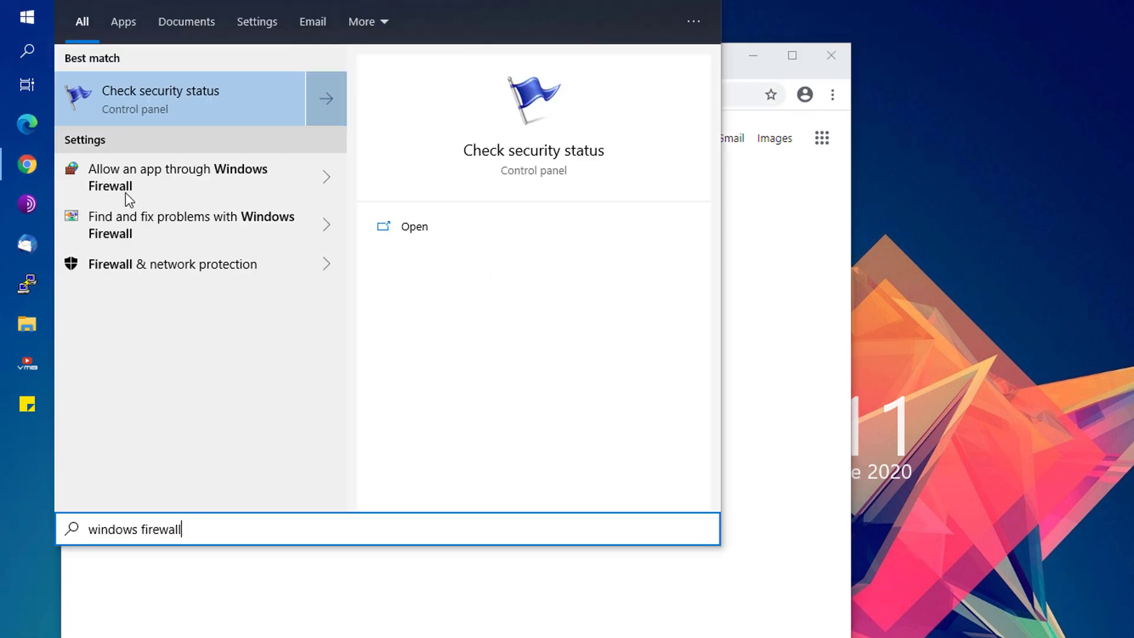
click(118, 269)
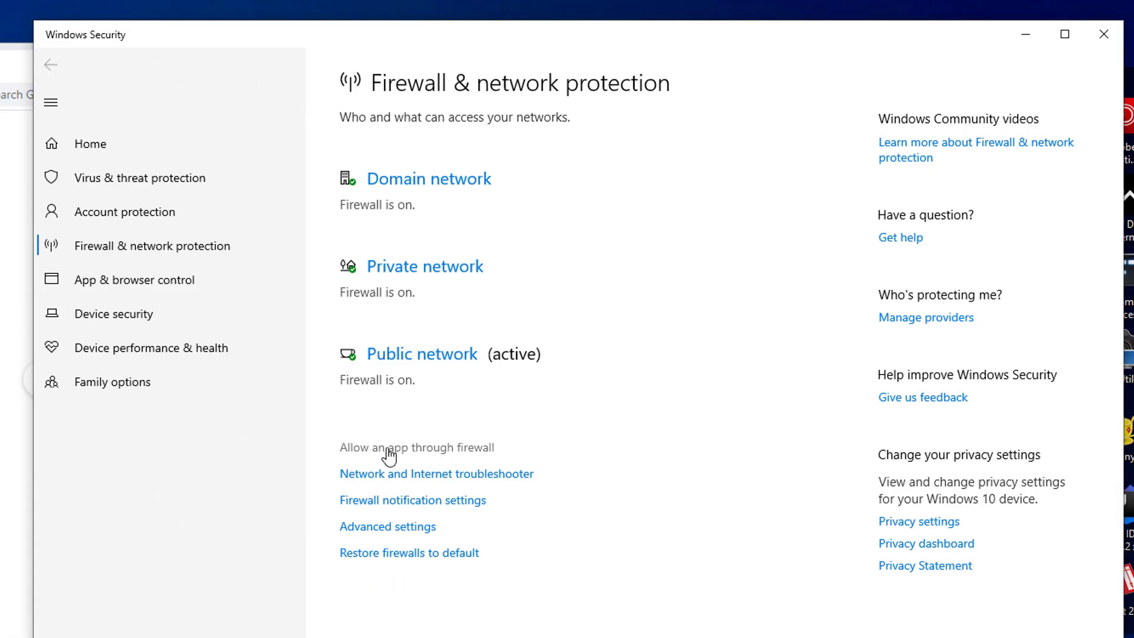
click(378, 454)
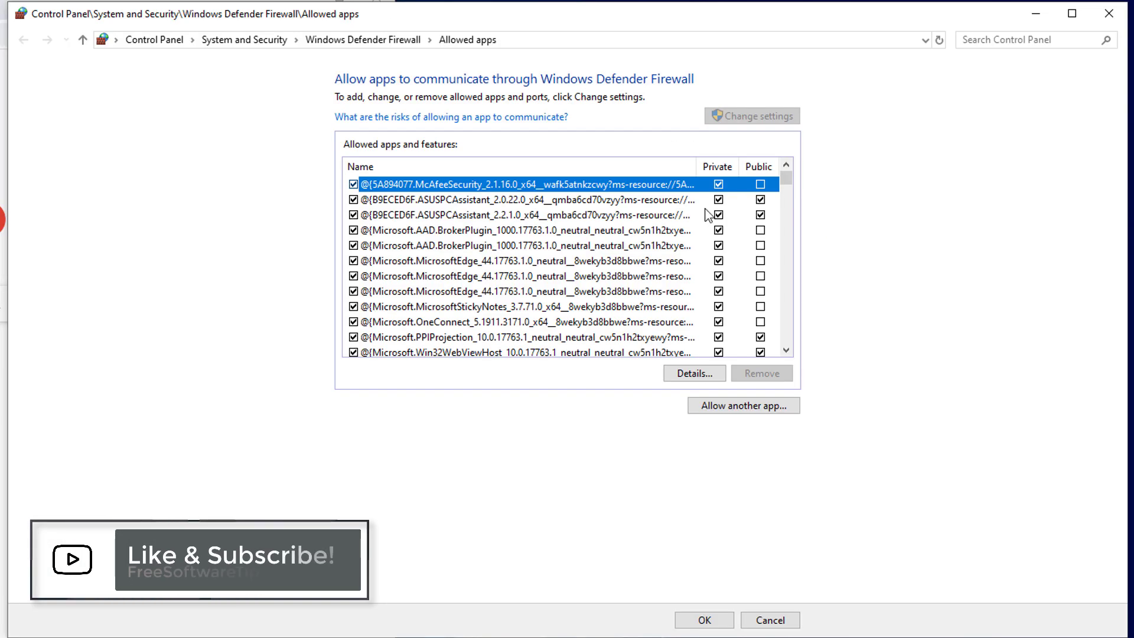
Step: Locate Google Chrome in the allowed apps list and start browsing for another app to allow
key(g)
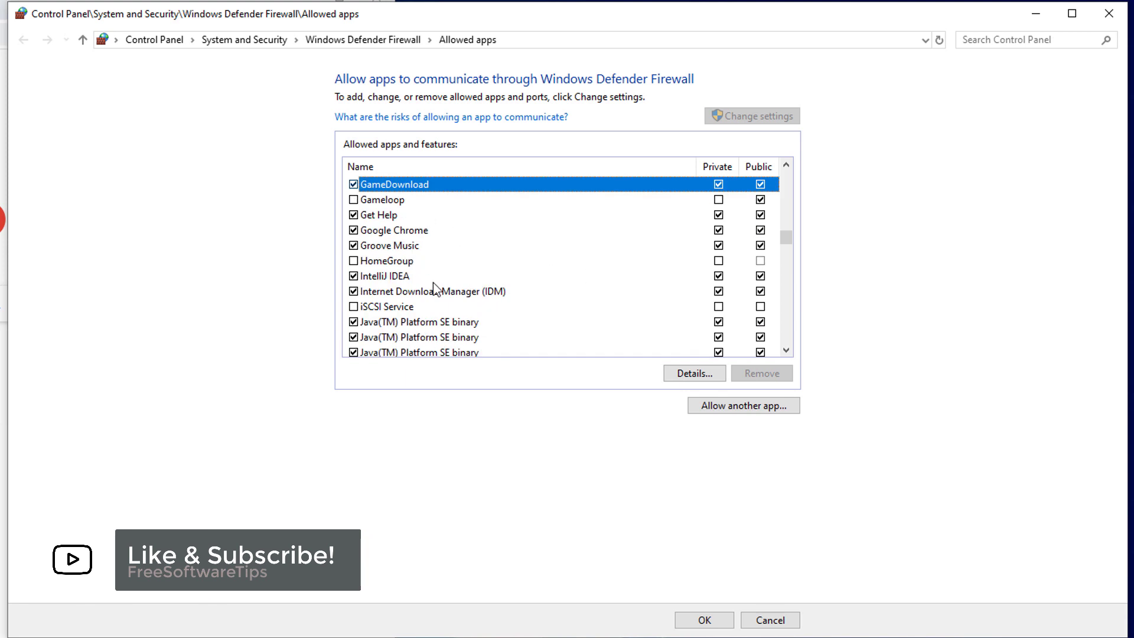
scroll(406, 291, up, 2)
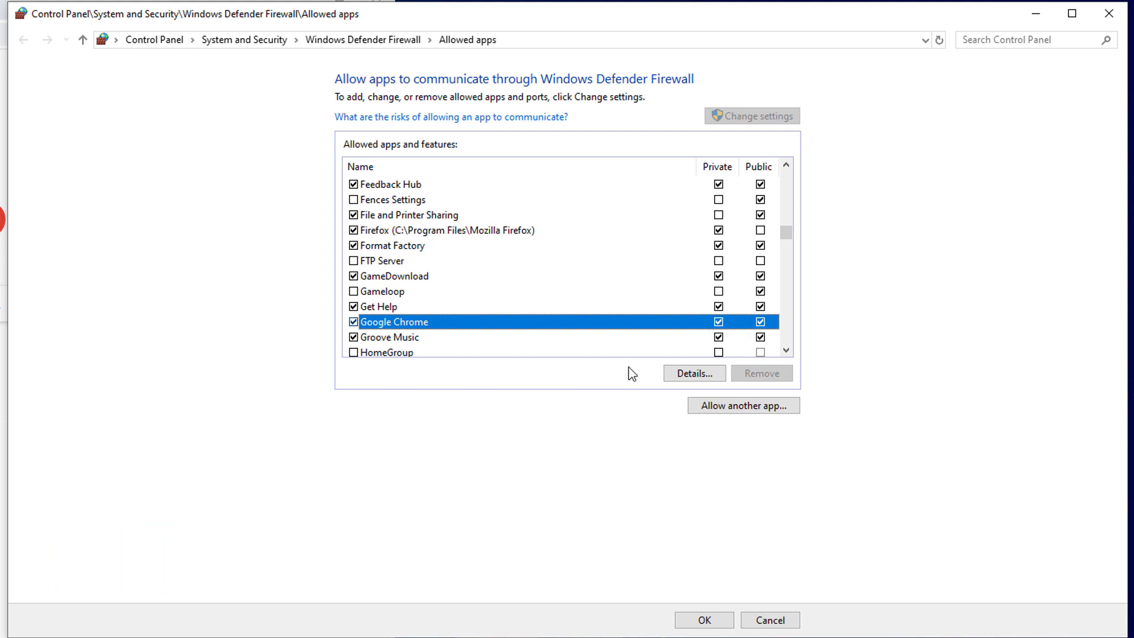
click(709, 413)
click(673, 412)
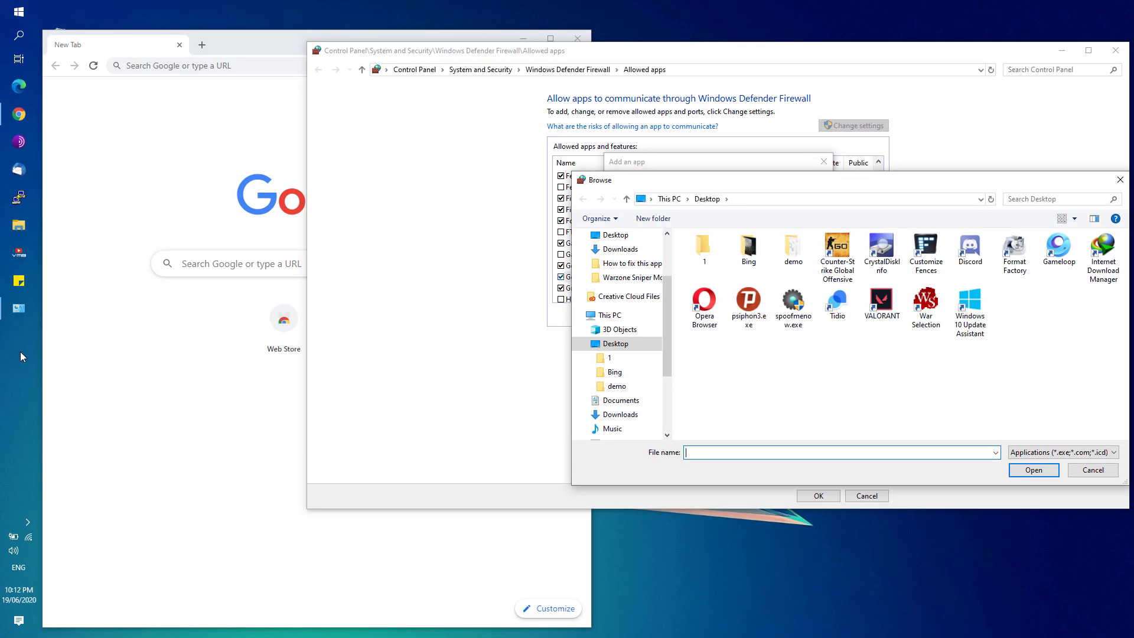
Step: Expand the Google Chrome processes in Task Manager and open the file location of one of them
right_click(22, 352)
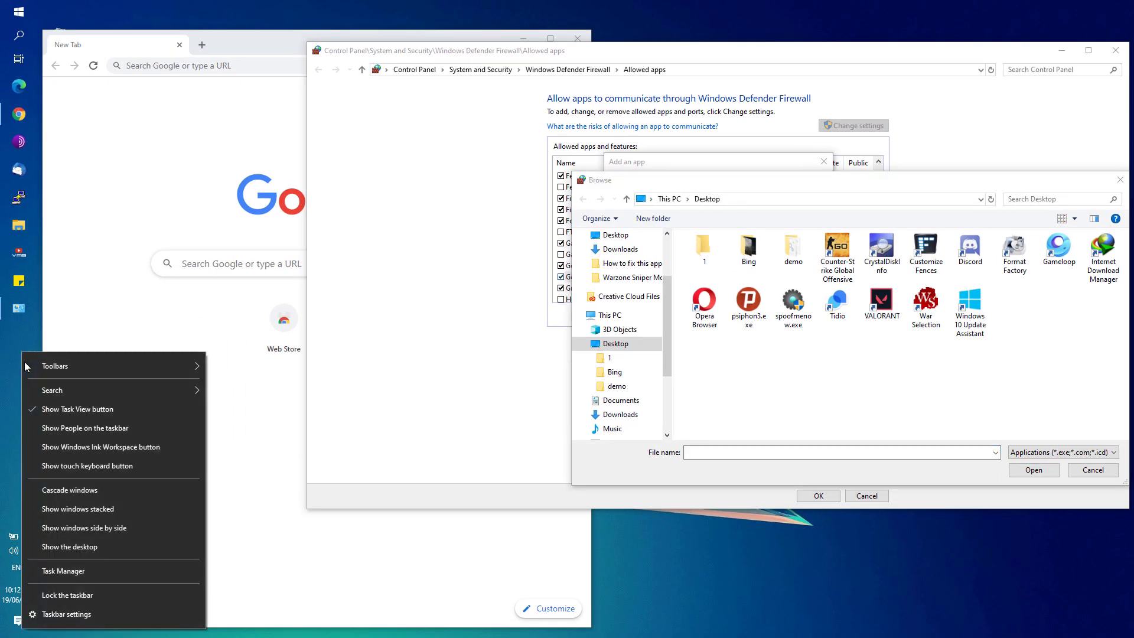
click(71, 428)
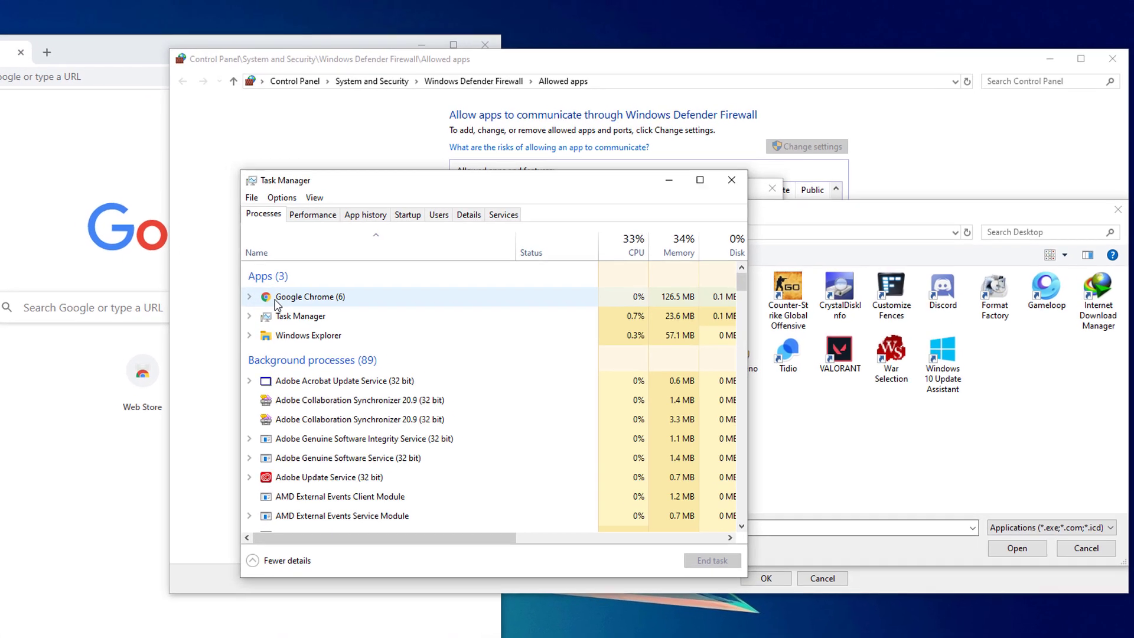
right_click(381, 259)
key(Escape)
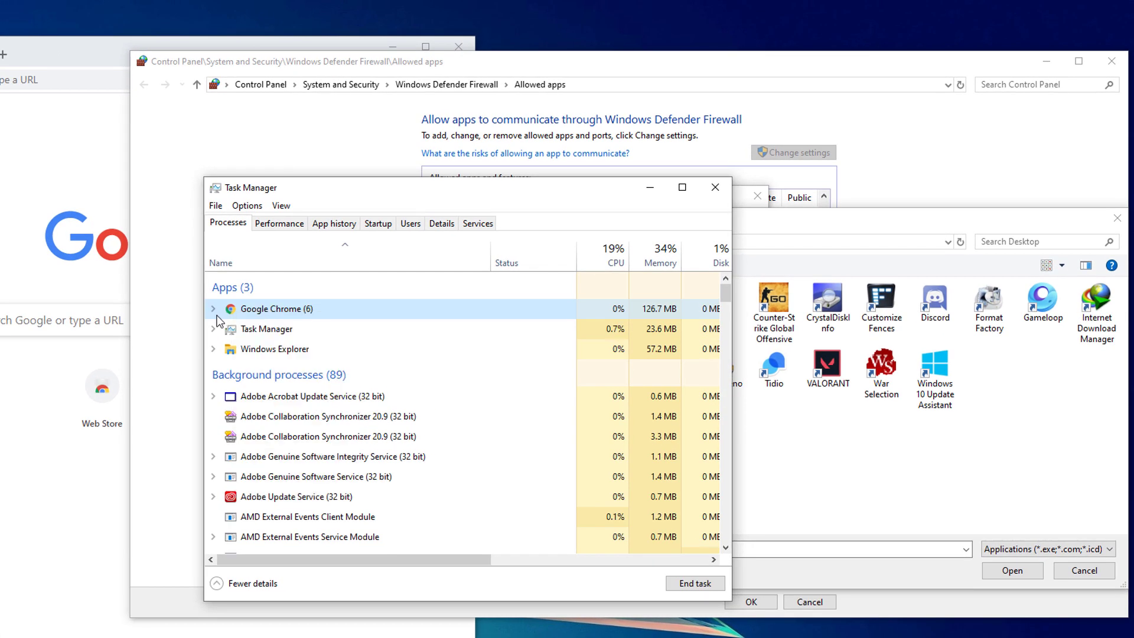
click(214, 313)
click(263, 342)
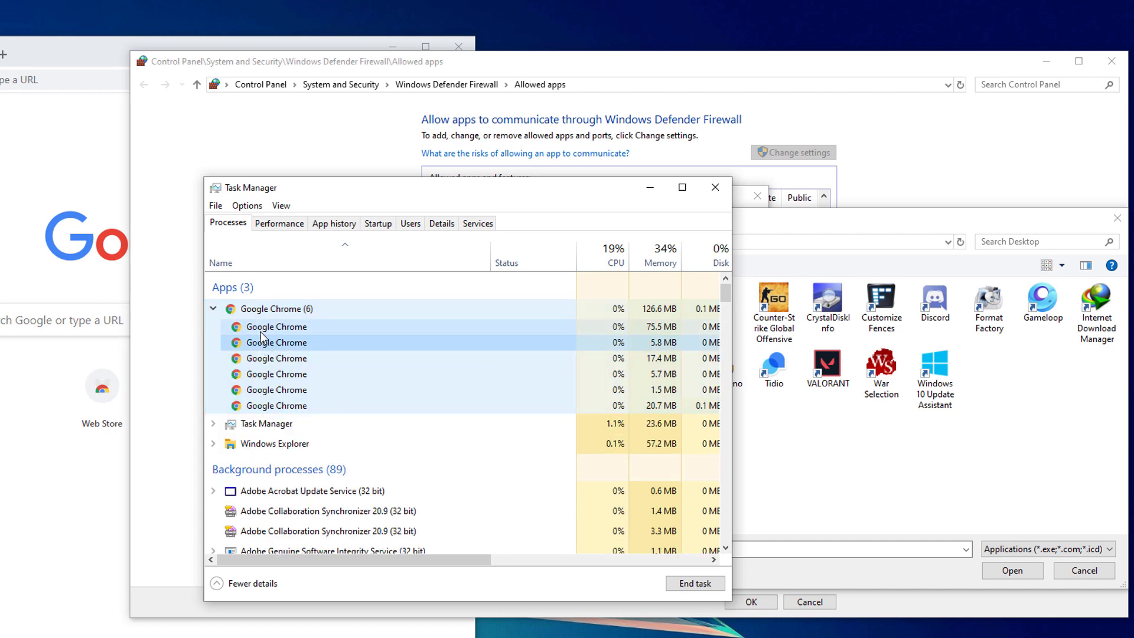
right_click(268, 344)
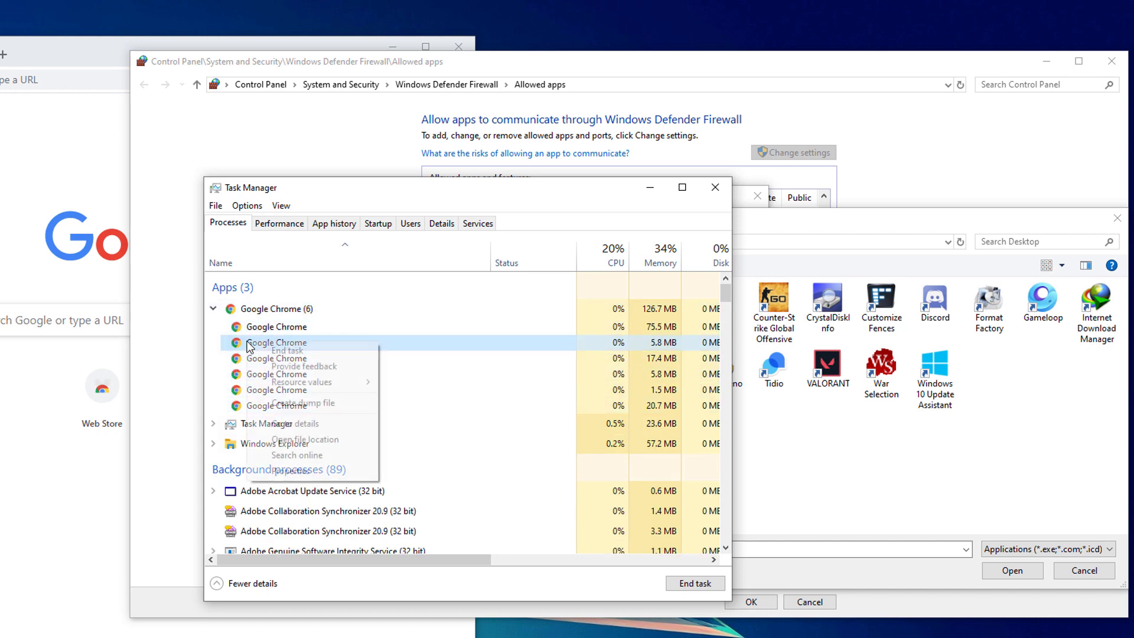
click(286, 443)
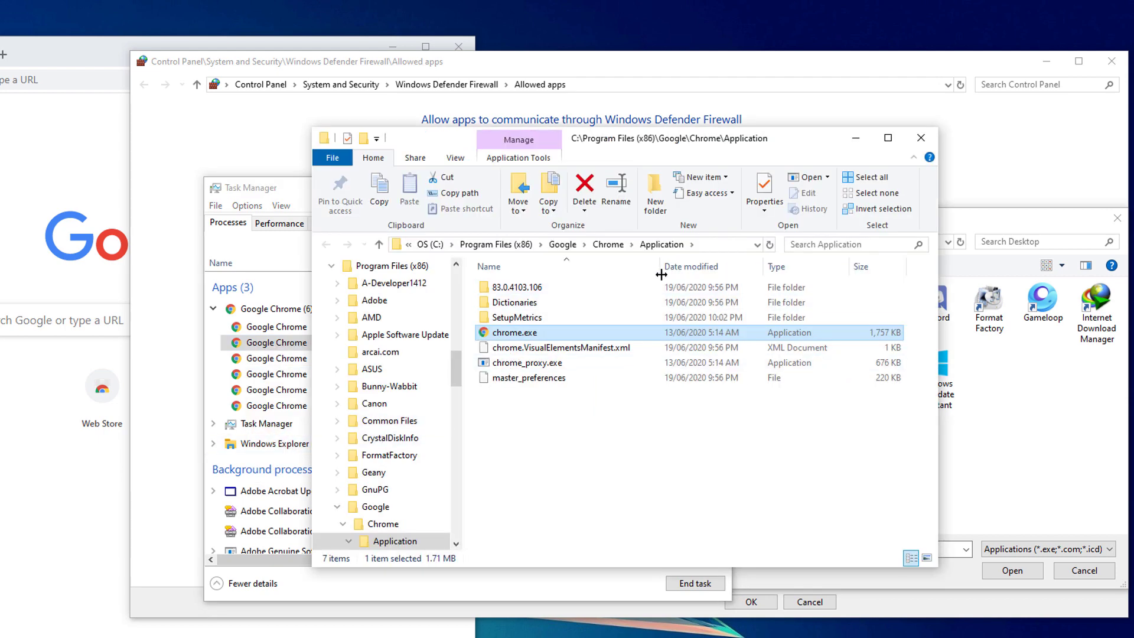
Step: Copy Chrome's folder path C:\Program Files (x86)\Google\Chrome\Application and go to it in the firewall's Browse dialog
click(709, 244)
key(ctrl+c)
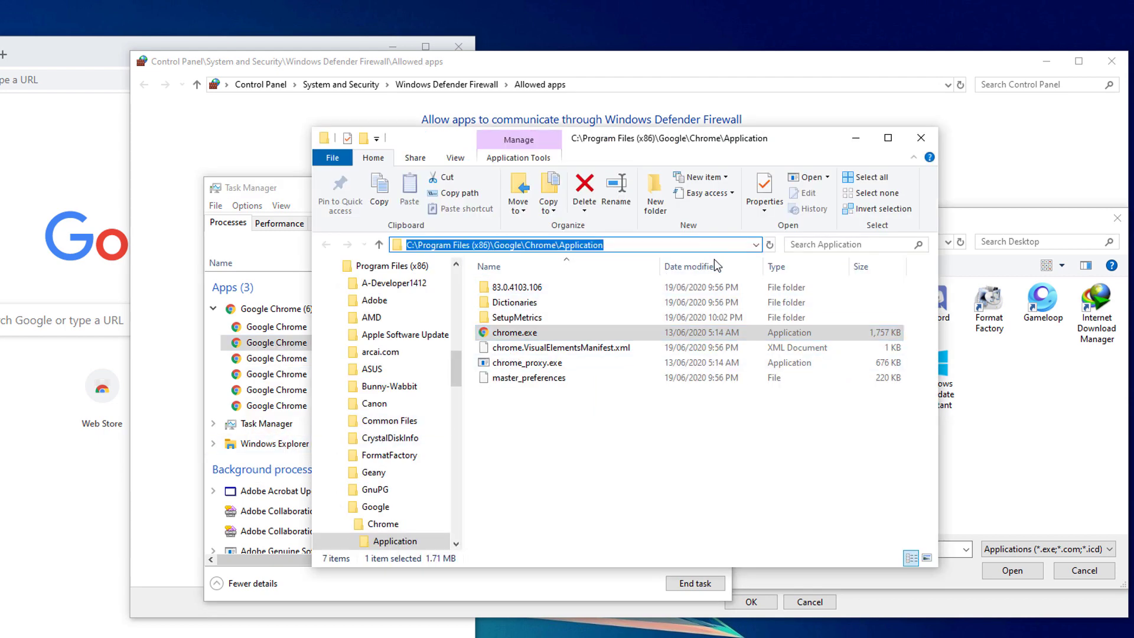
click(1018, 448)
click(681, 244)
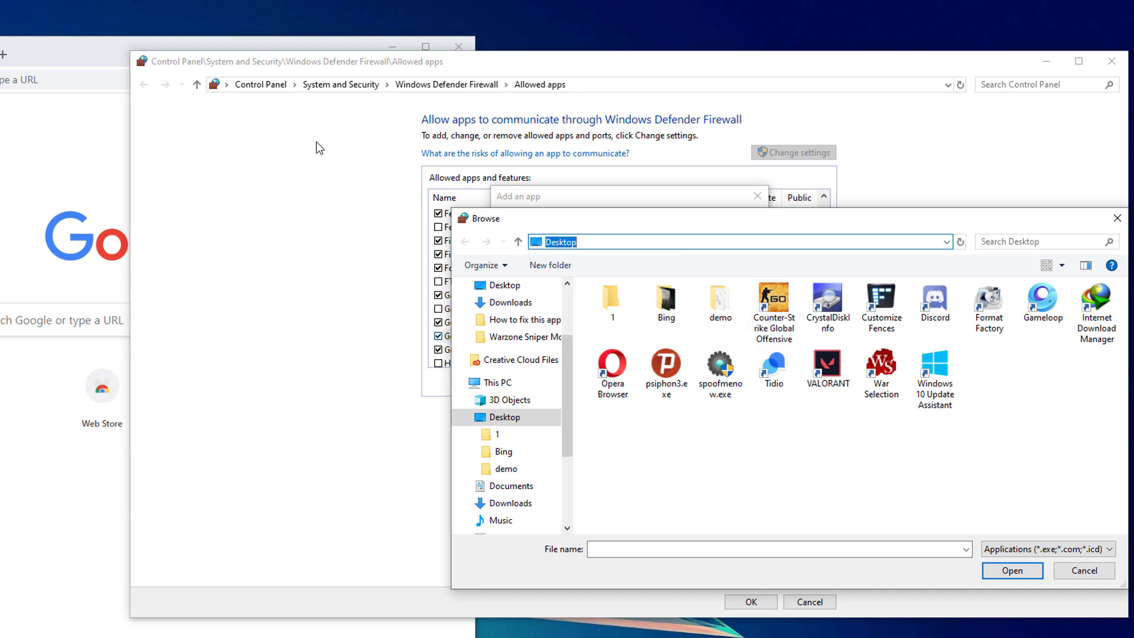
key(ctrl+v)
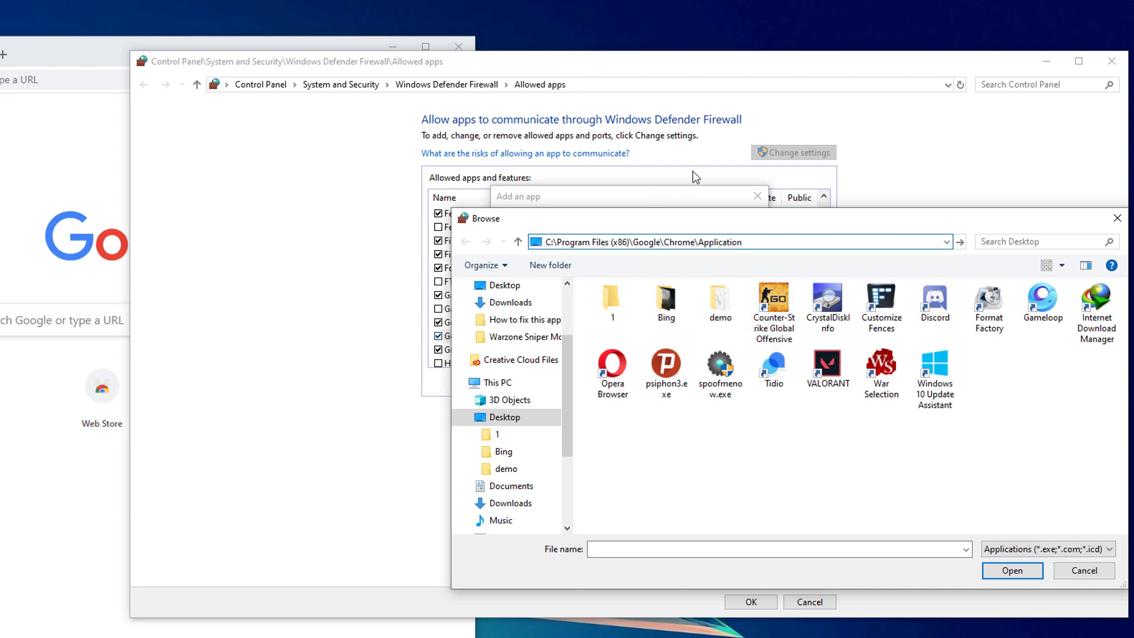
key(Return)
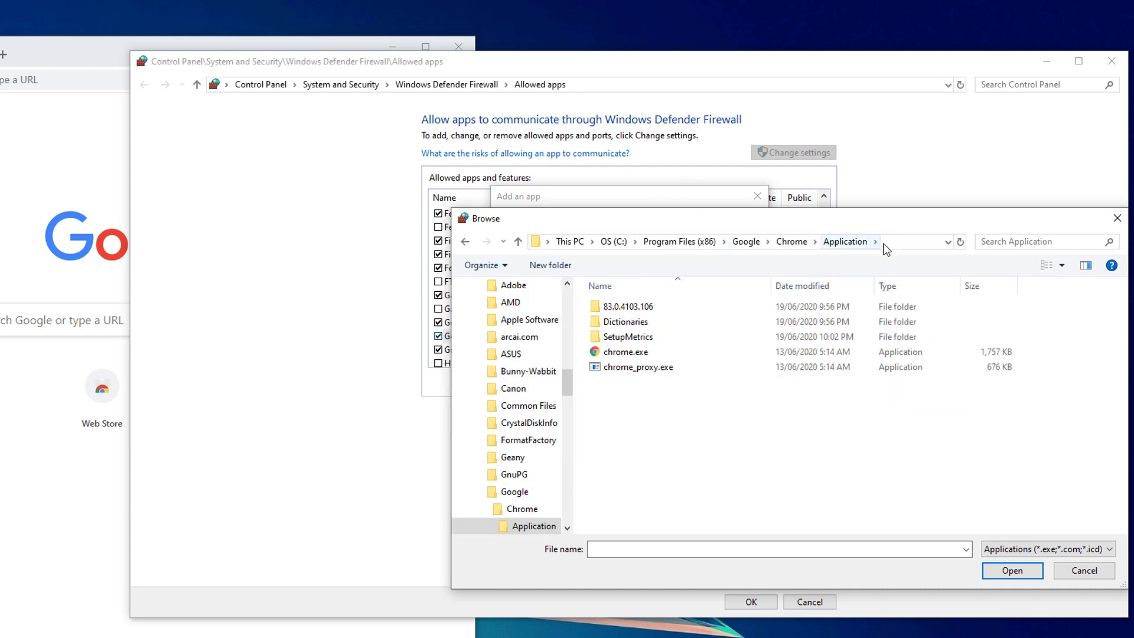
Step: Add chrome.exe to the firewall's allowed apps, allow its Google Chrome entry on private networks too, and save the changes
click(703, 352)
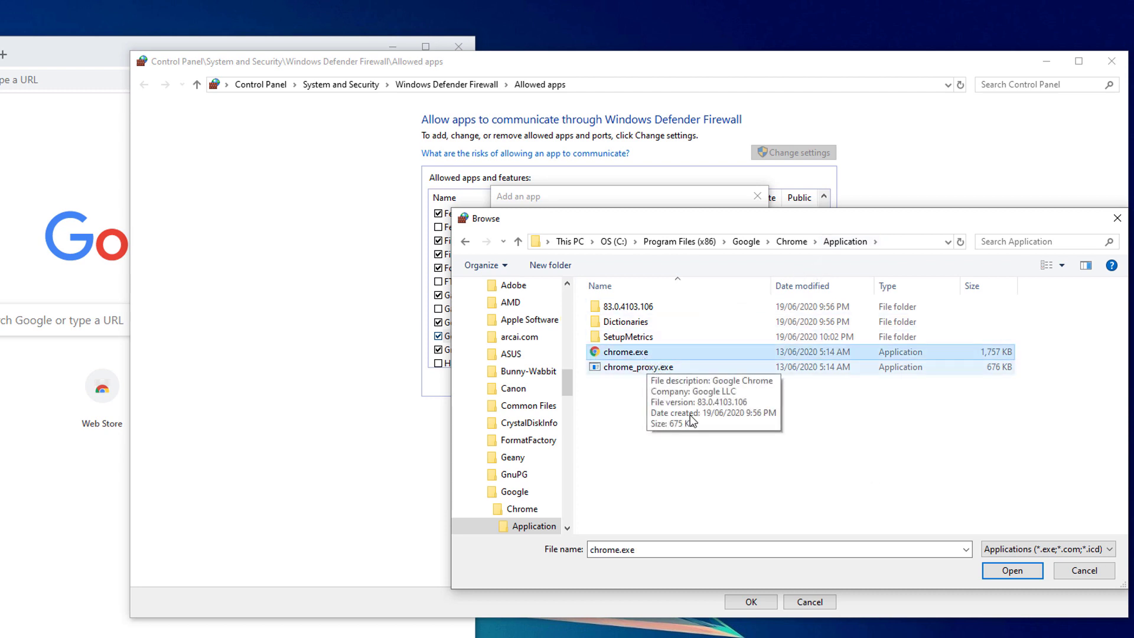
click(1011, 571)
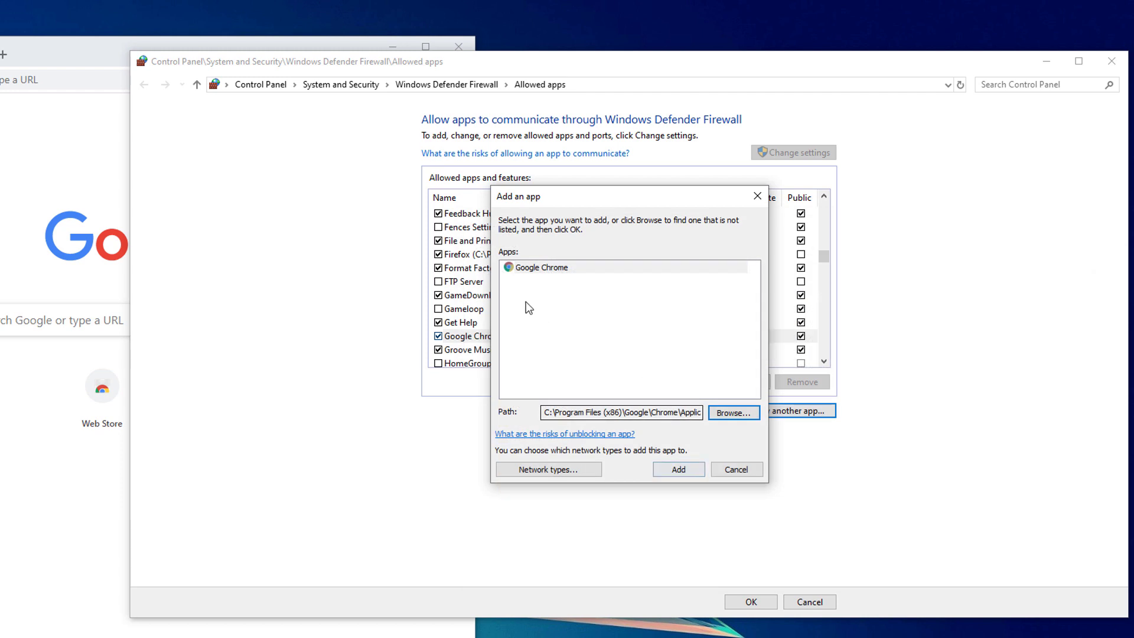
click(675, 473)
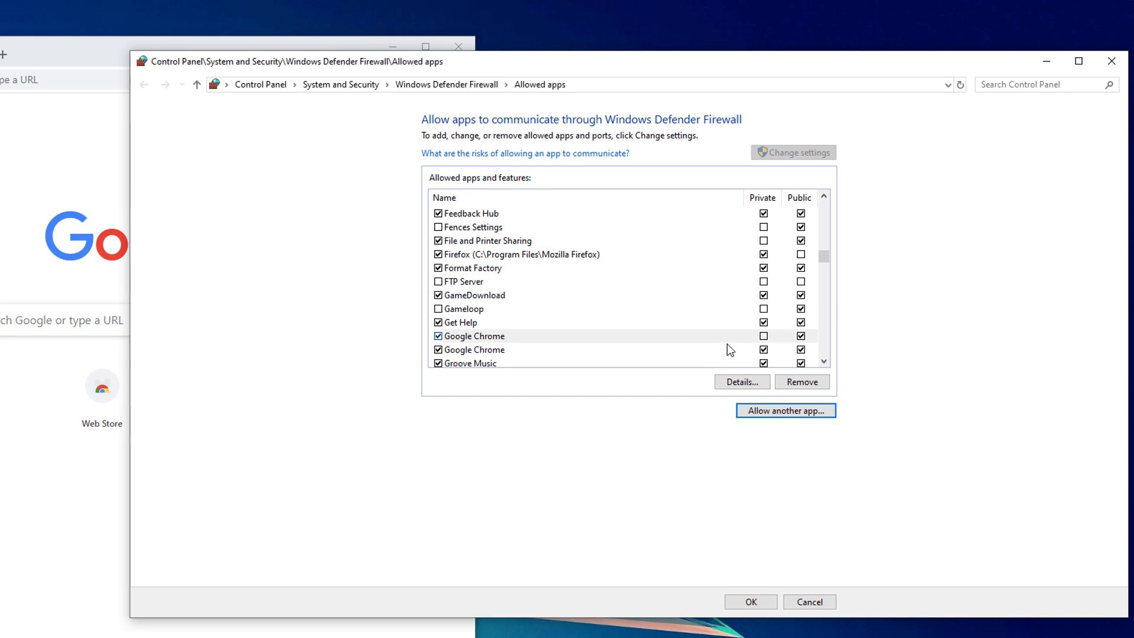
click(764, 335)
click(748, 601)
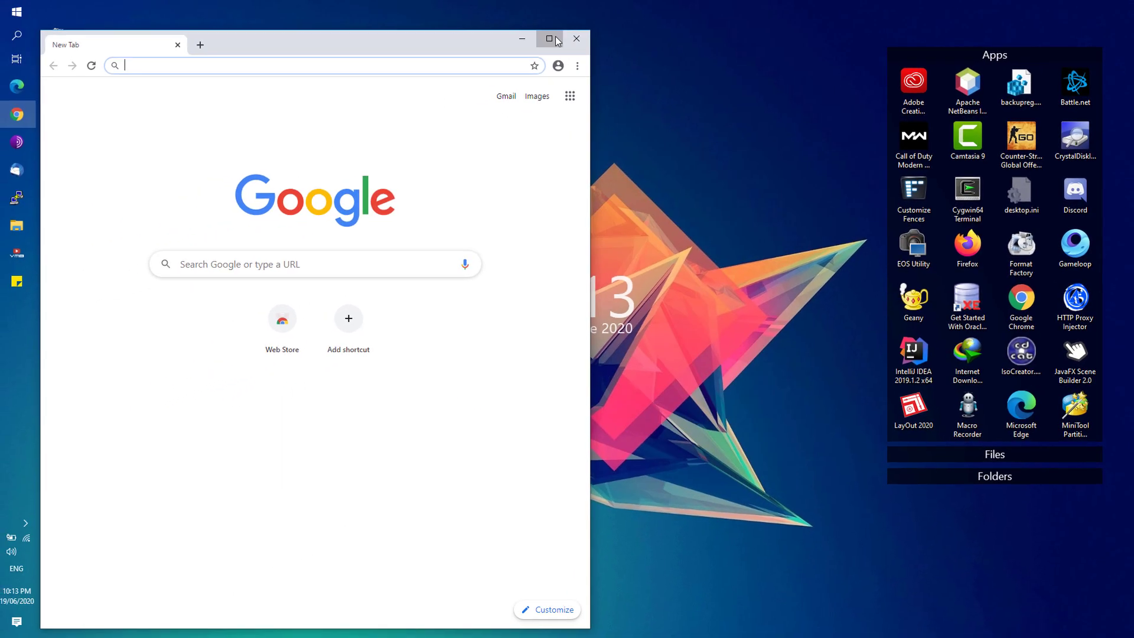
Step: Maximize and restore the Chrome window, and close the browser to return to the desktop
click(549, 39)
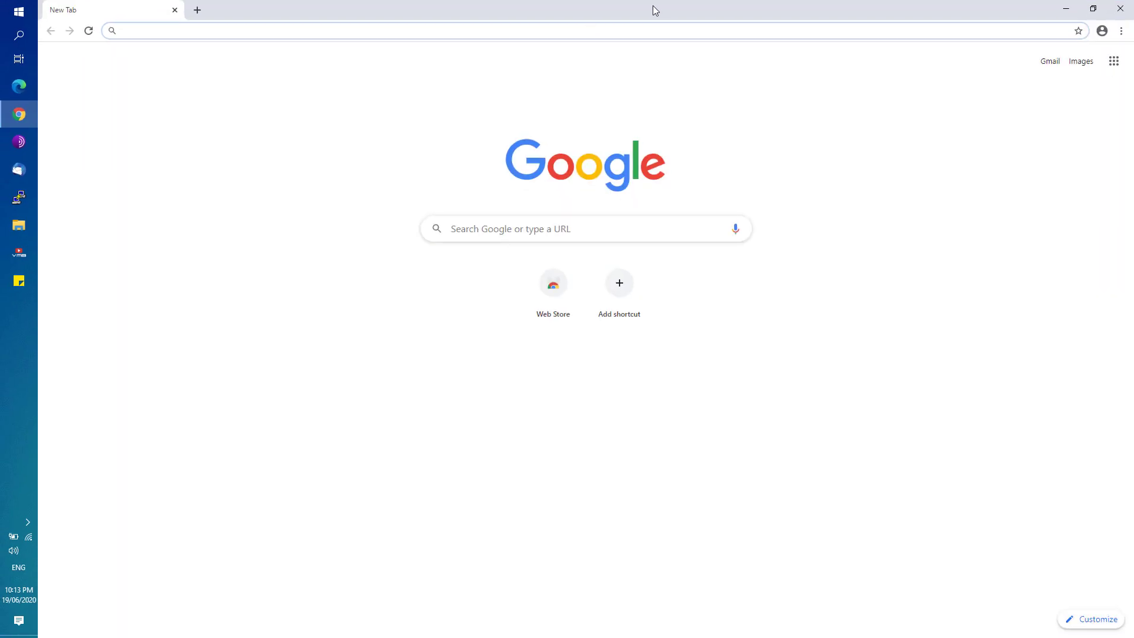
double_click(653, 5)
click(572, 40)
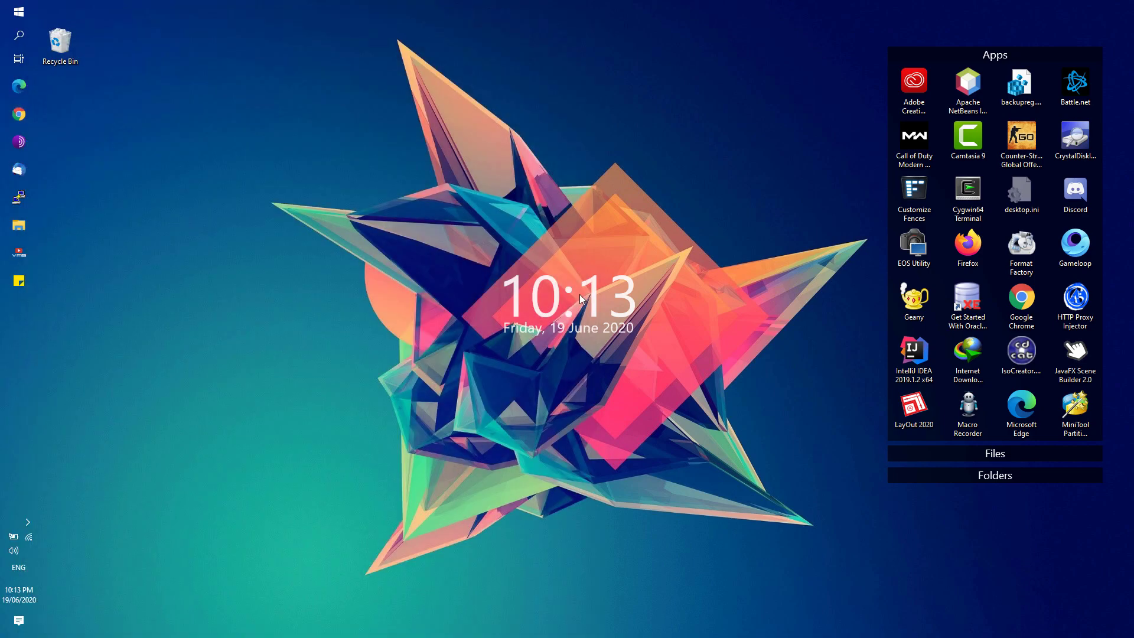